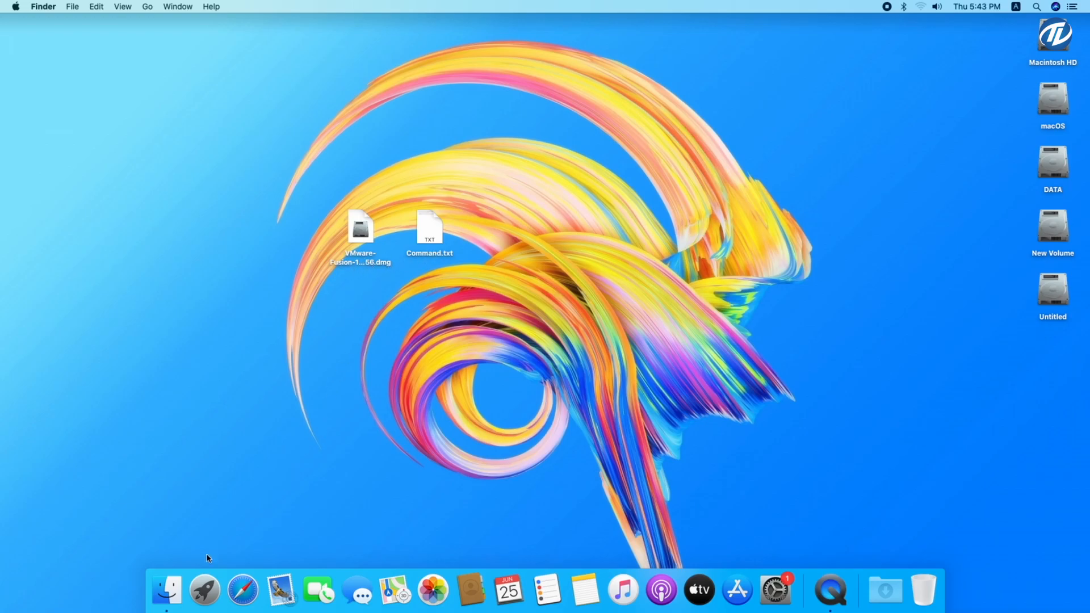
Step: Mount the VMware Fusion disk image from Finder and launch VMware Fusion from it
click(204, 589)
scroll(580, 204, right, 5)
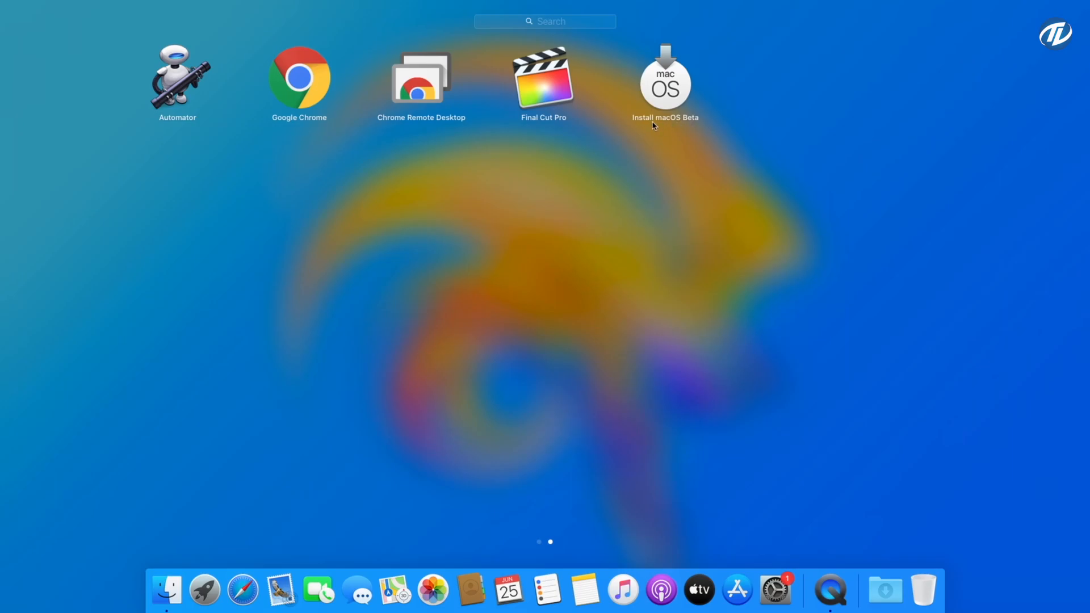
click(619, 230)
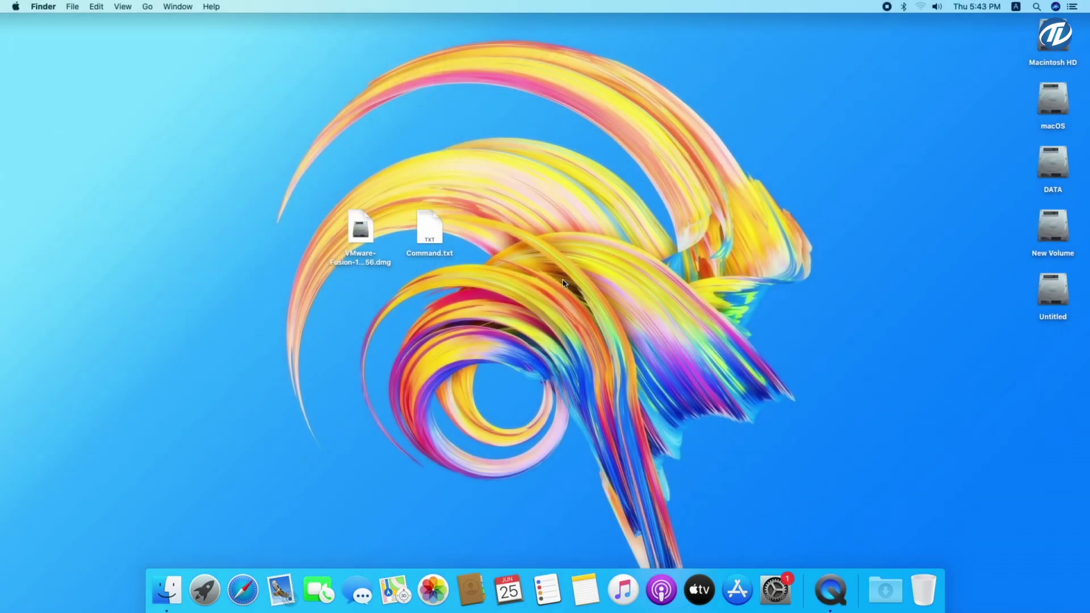
click(357, 227)
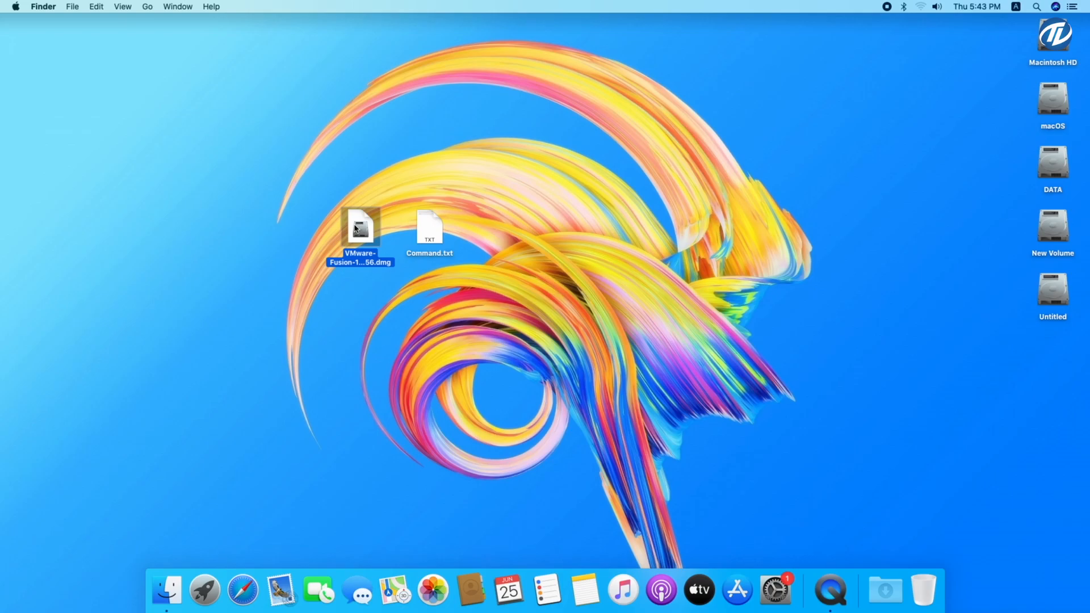
double_click(356, 227)
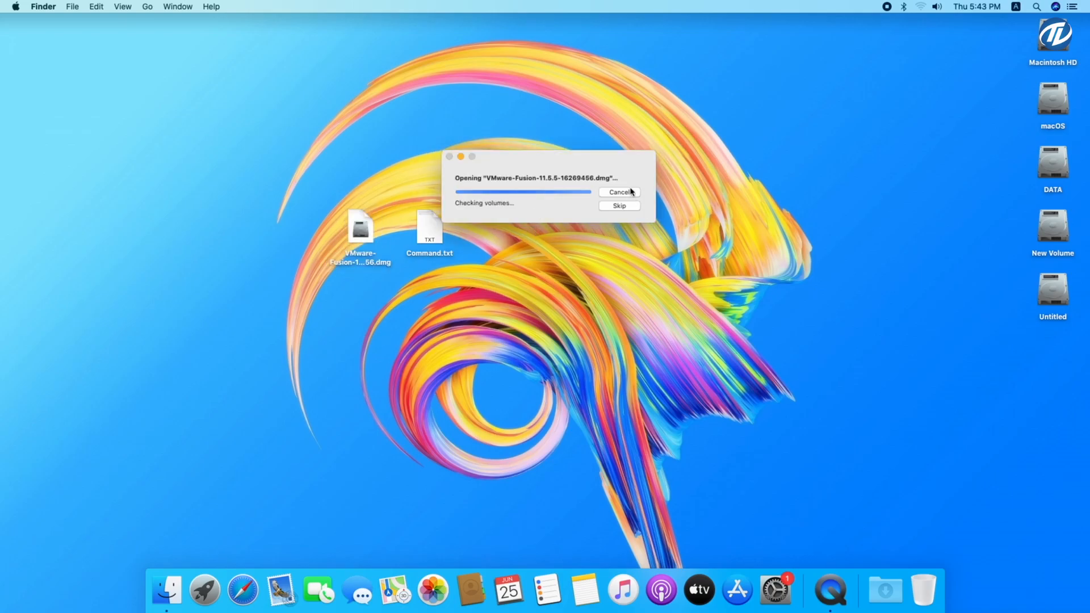
double_click(167, 141)
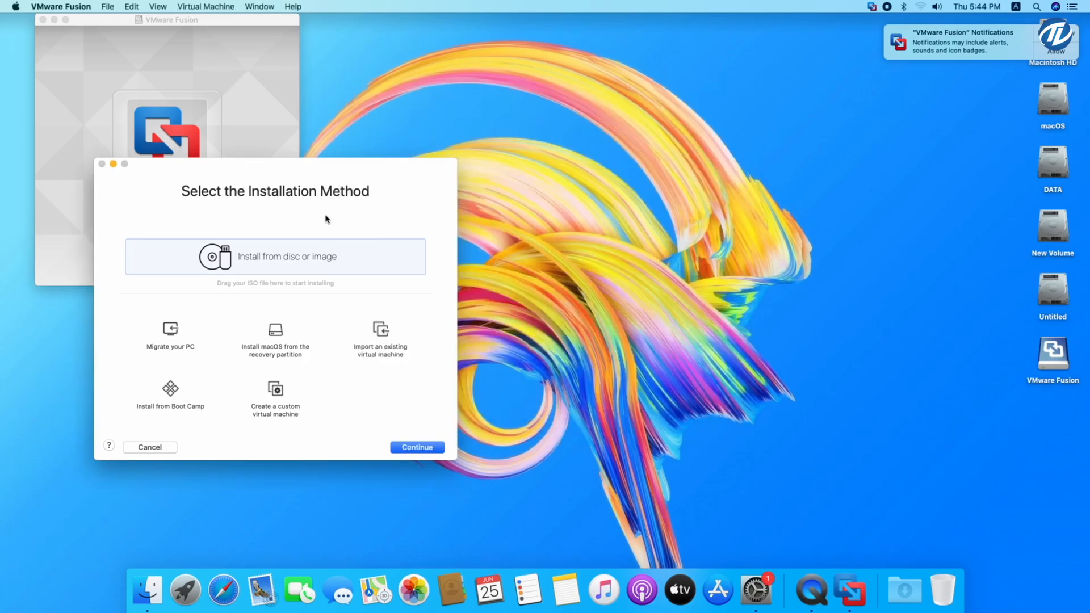
Step: Cancel the installation-method dialog, eject the VMware Fusion volume and quit the app from the Dock
click(149, 446)
key(super+w)
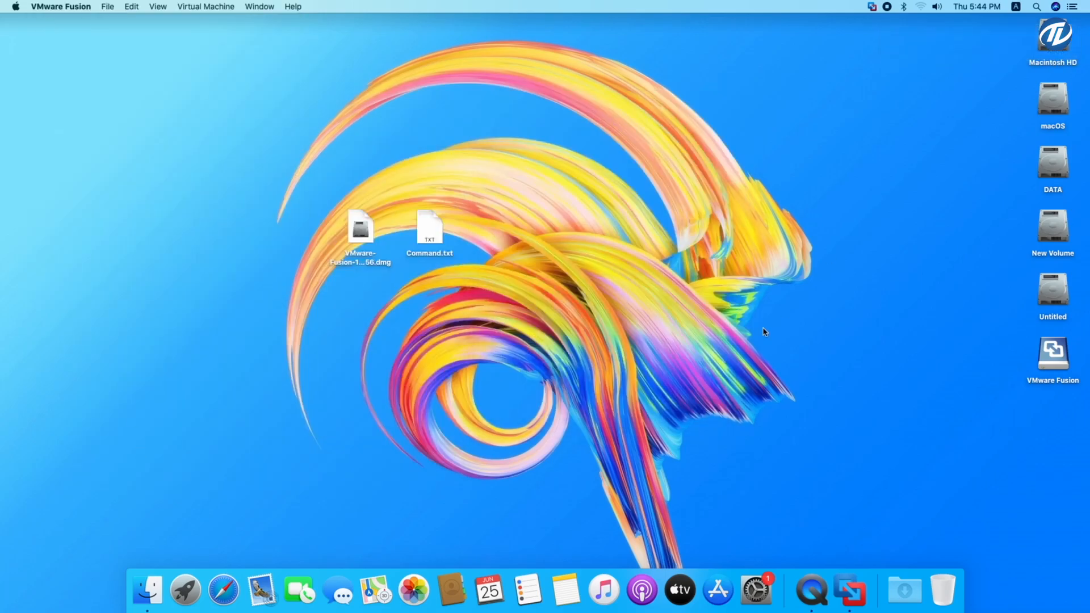
right_click(1052, 354)
click(954, 348)
right_click(850, 589)
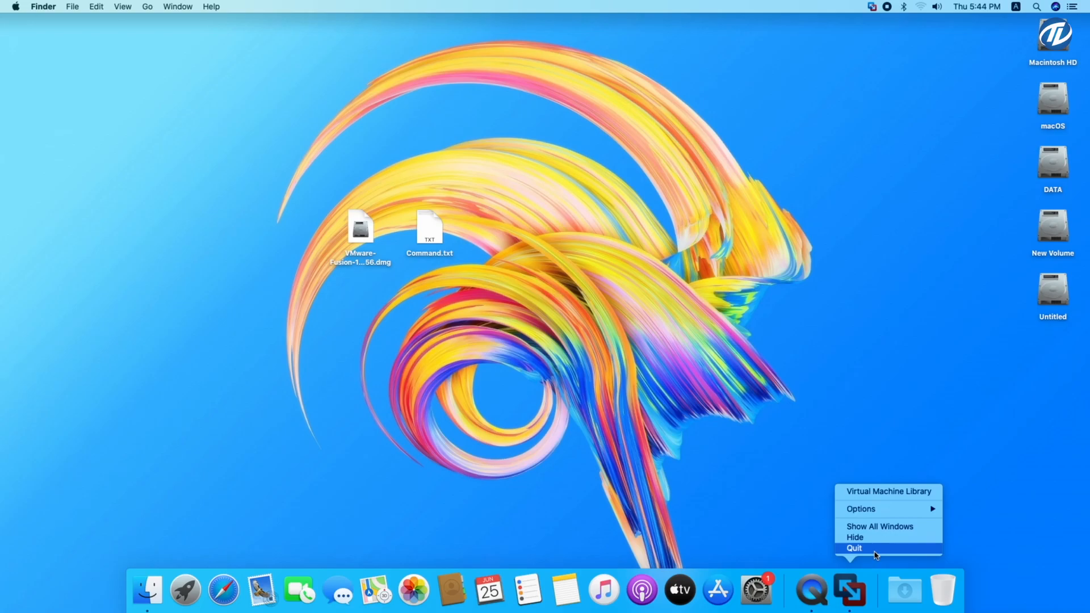
click(877, 550)
Step: Launch Terminal via Spotlight and run the hdiutil create command copied from Command.txt
click(1037, 7)
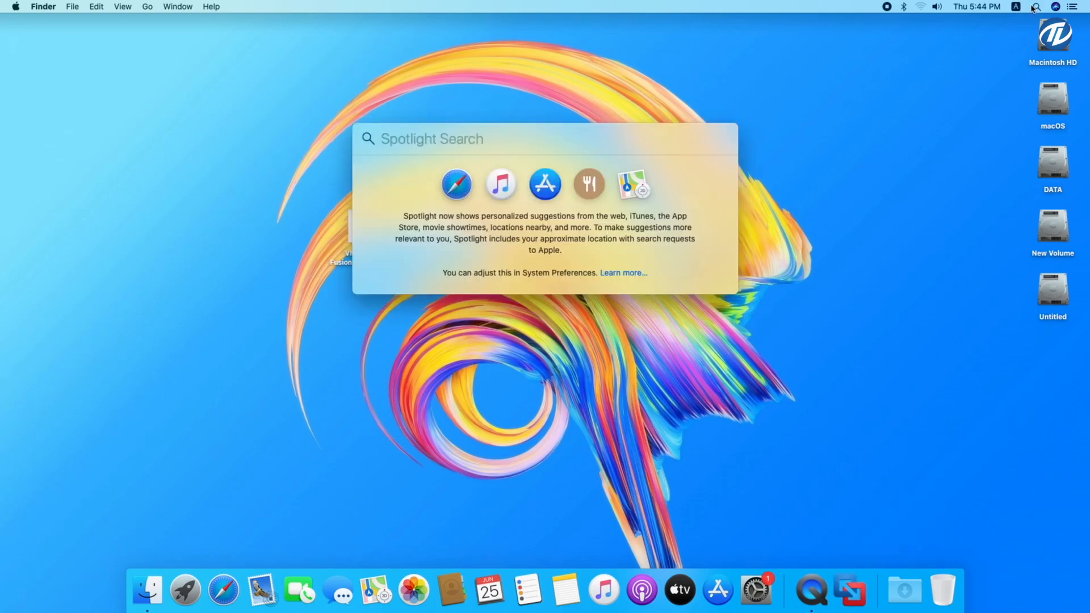
text(terminal)
key(Return)
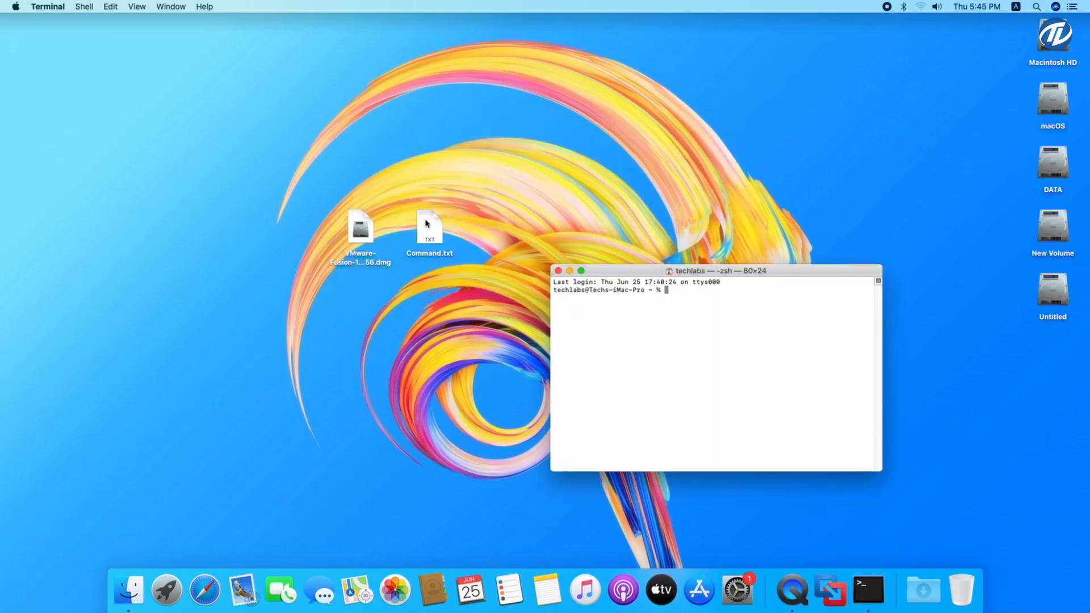
double_click(427, 224)
drag(213, 67, 124, 58)
key(super+c)
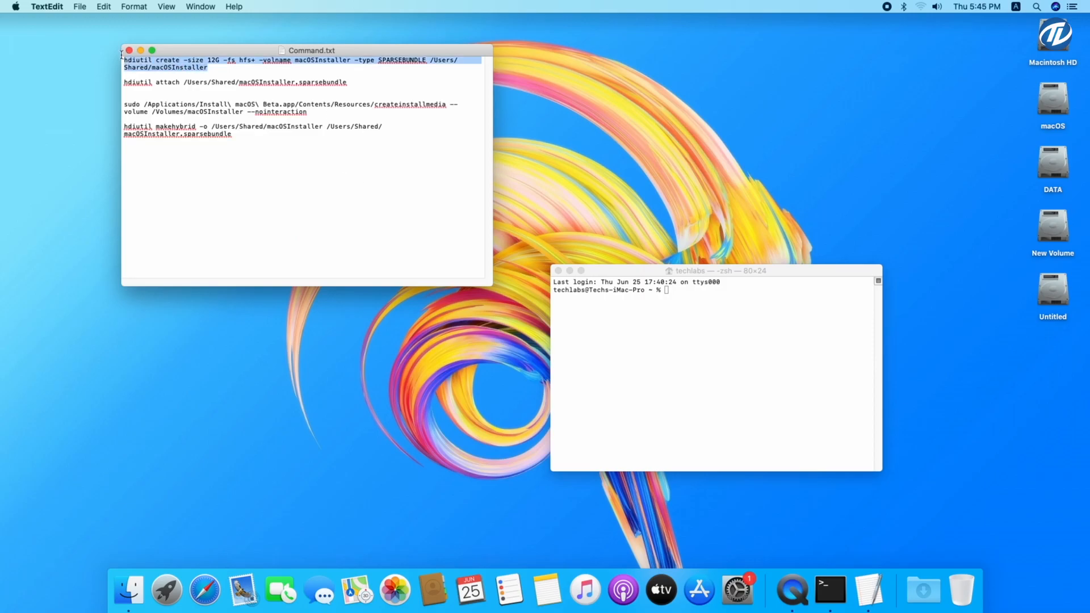
click(671, 349)
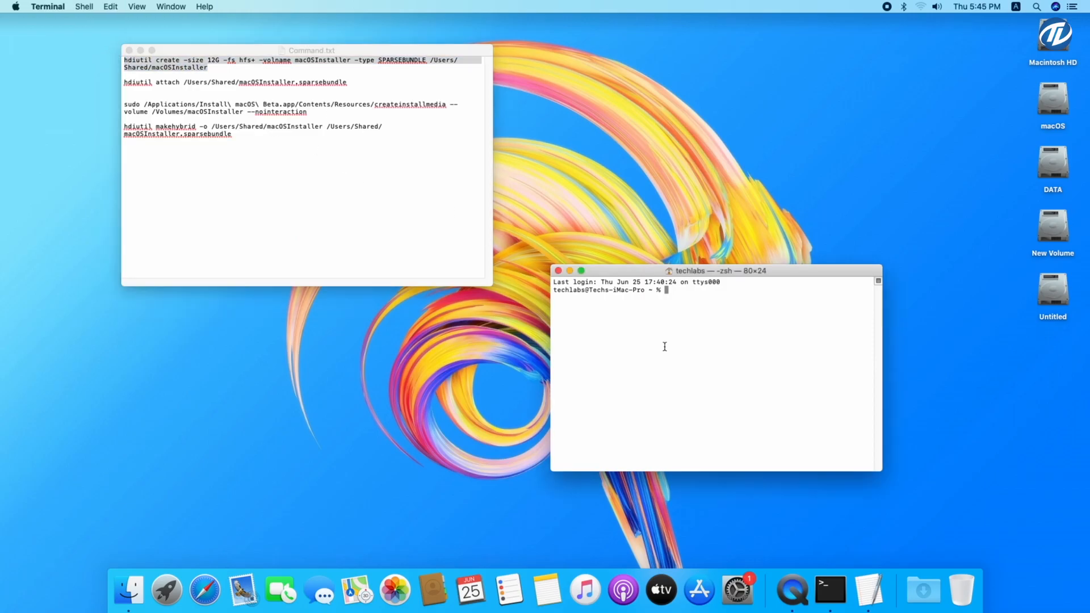
key(super+v)
key(Return)
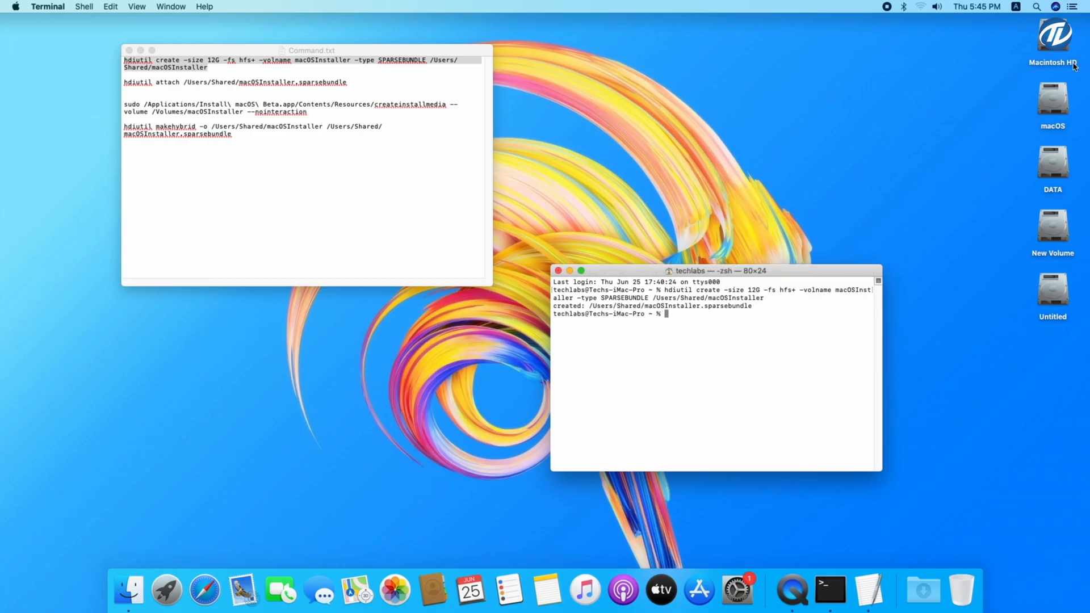
Step: Show /Users/Shared in Finder and arrange the Finder and Terminal windows side by side
double_click(1054, 38)
double_click(630, 152)
double_click(445, 151)
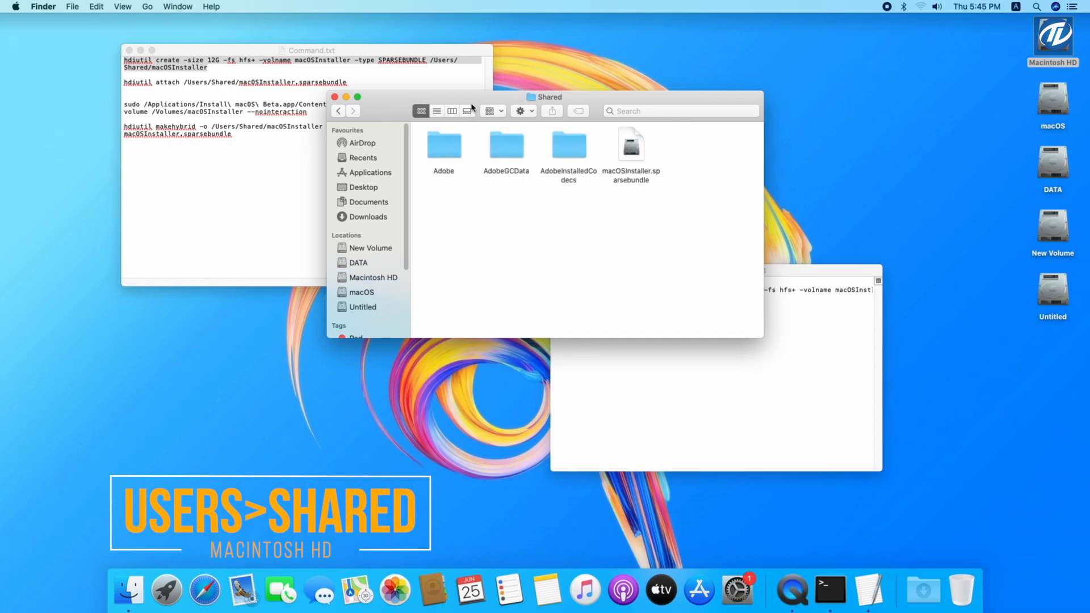
drag(472, 107, 754, 32)
drag(672, 271, 721, 325)
Step: Run the hdiutil attach command to mount the macOSInstaller sparse bundle
click(291, 184)
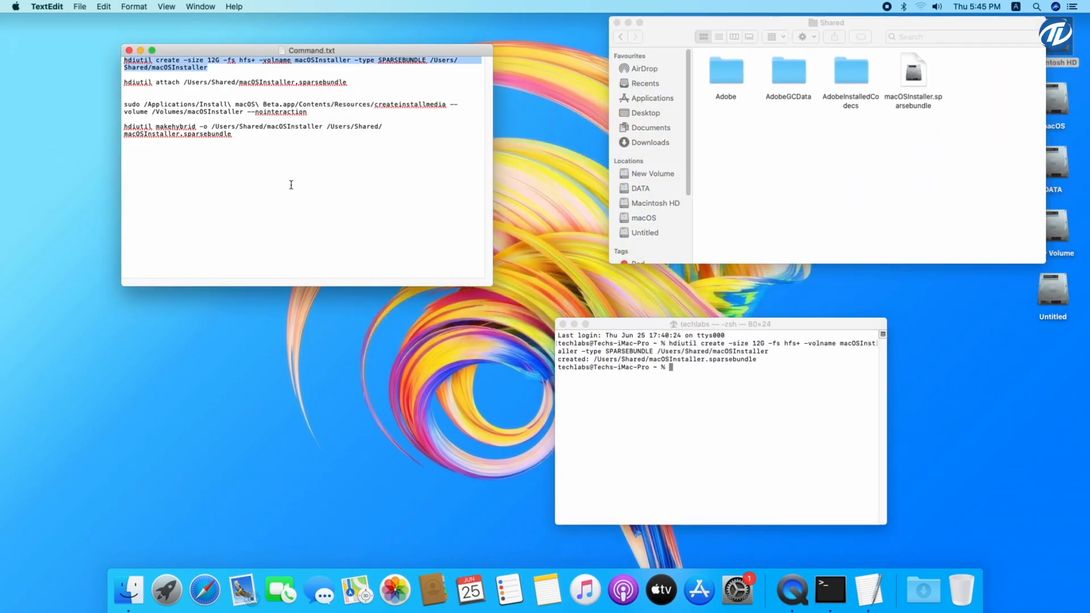
triple_click(212, 82)
key(super+c)
click(656, 452)
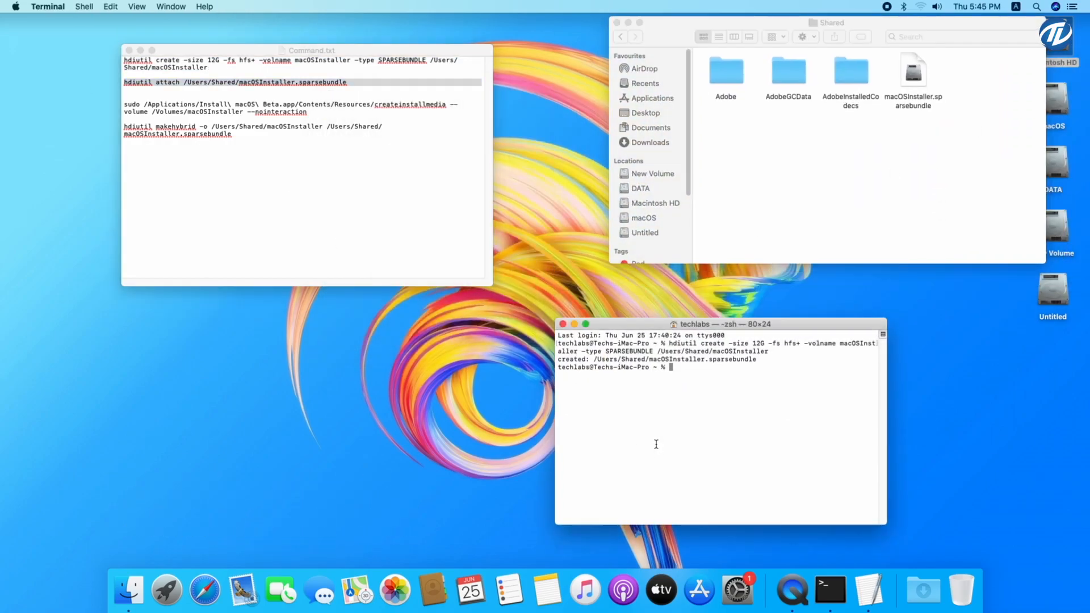
key(super+v)
key(Return)
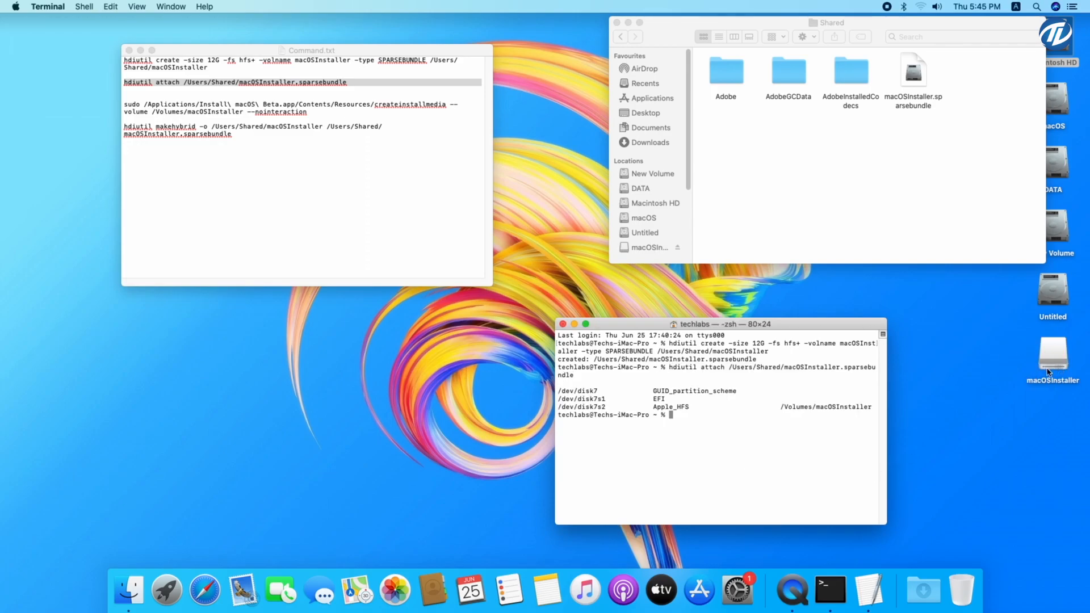
Step: Run sudo createinstallmedia with the administrator password to build the Install macOS Beta volume
triple_click(300, 112)
key(super+c)
click(652, 475)
key(super+v)
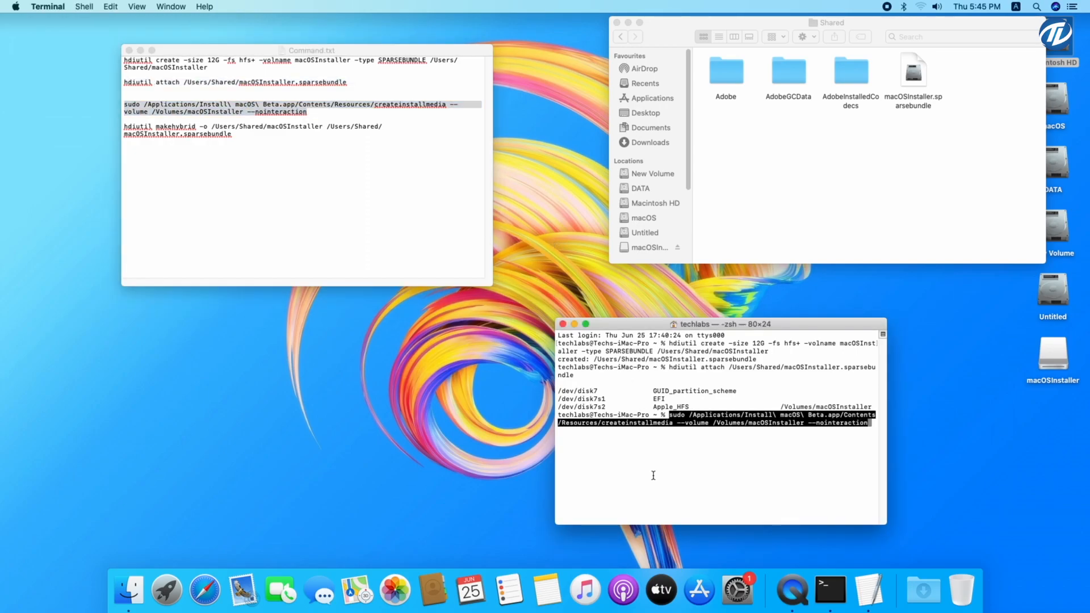
key(Return)
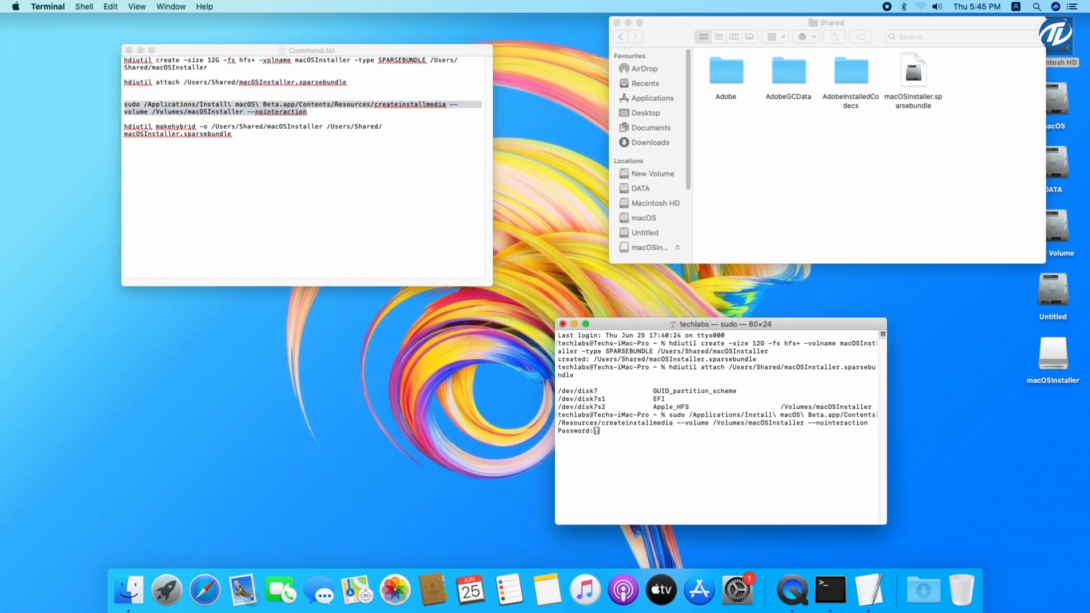
key(Return)
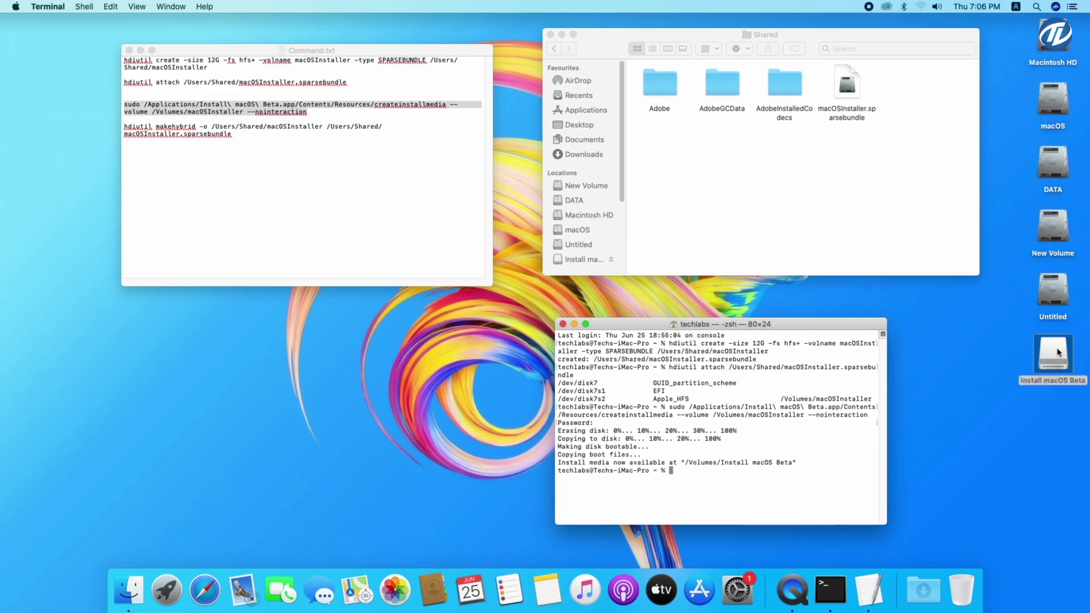
Step: Force-eject the Install macOS Beta disk from the desktop
right_click(1054, 353)
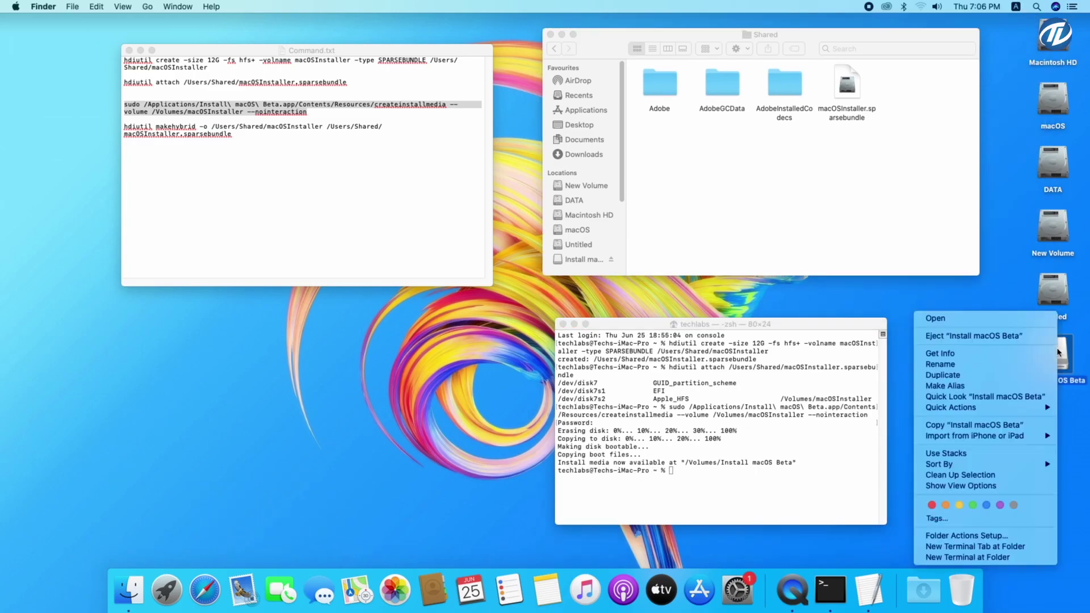
click(1022, 336)
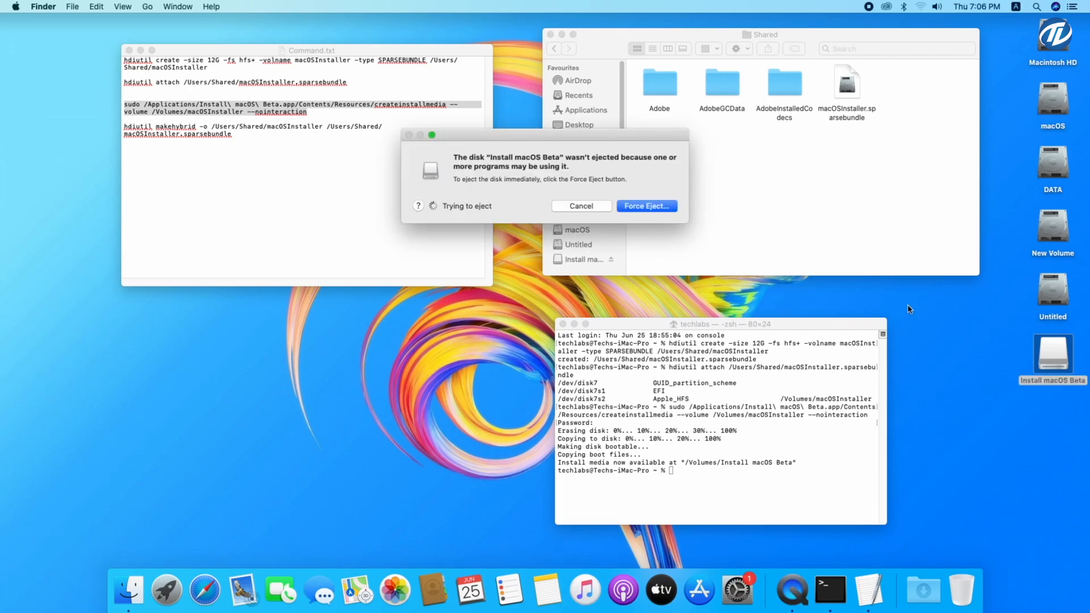
click(646, 206)
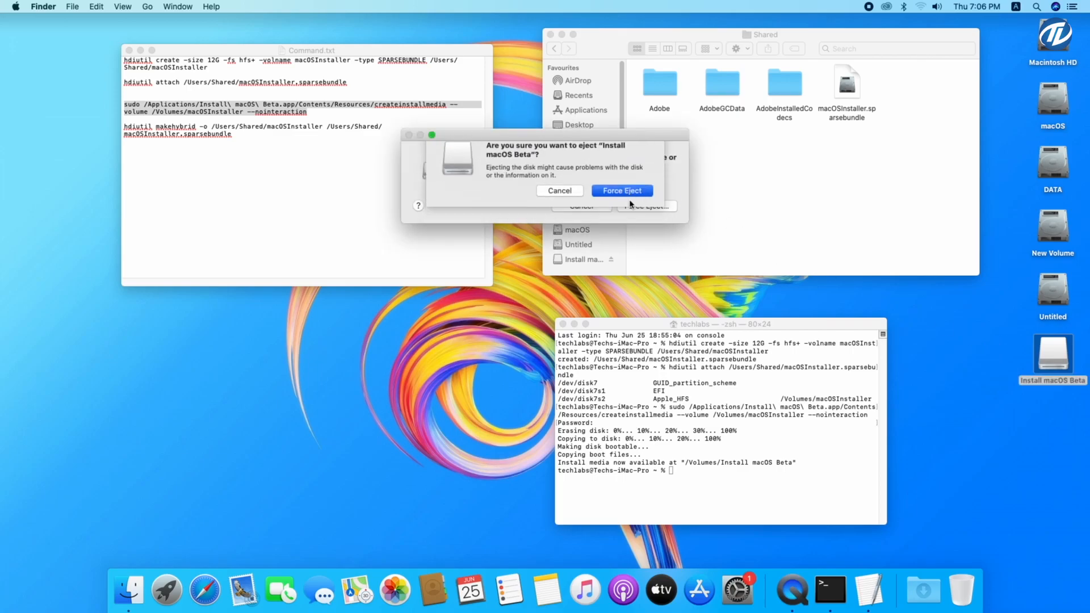
click(646, 206)
Step: Run hdiutil makehybrid to convert macOSInstaller.sparsebundle into macOSInstaller.iso in Shared
drag(234, 135, 117, 128)
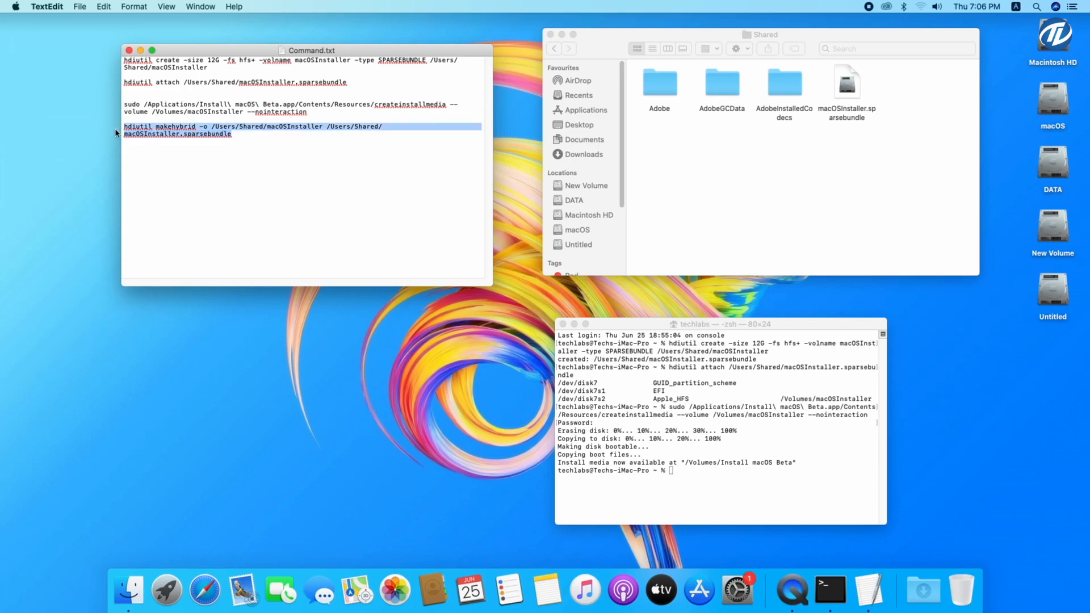
click(748, 479)
key(super+v)
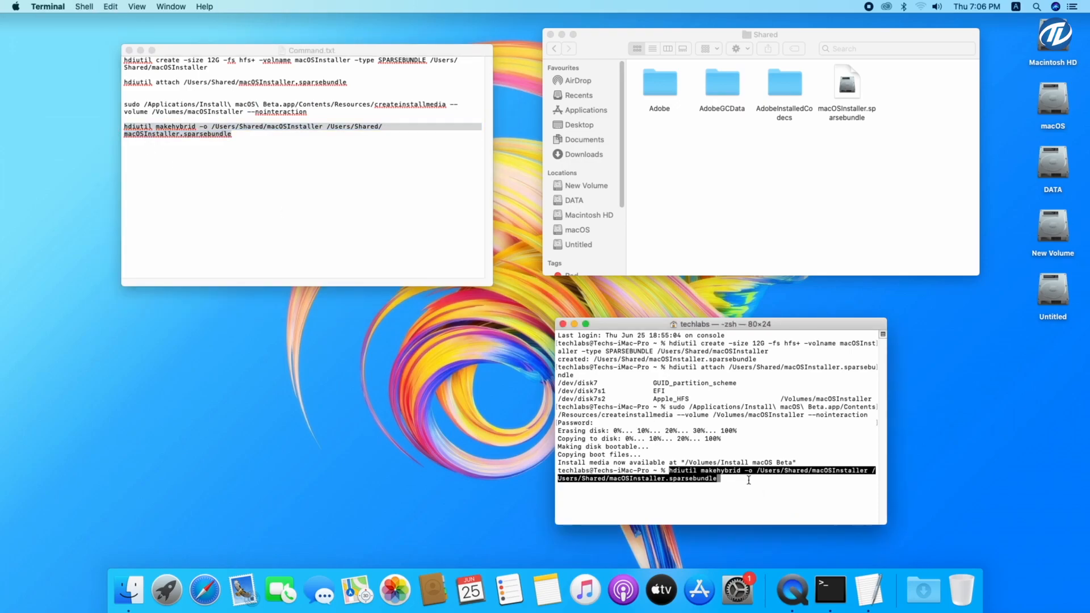
key(Return)
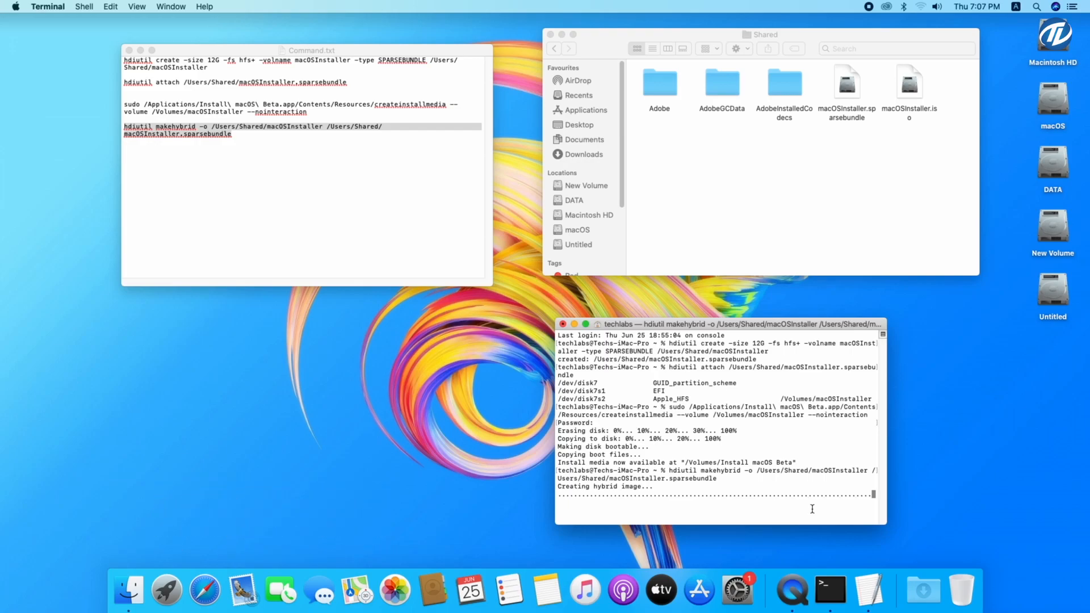
Step: Close the Terminal, Finder and Command.txt windows and launch VMware Fusion from Launchpad
click(562, 325)
click(551, 35)
click(128, 49)
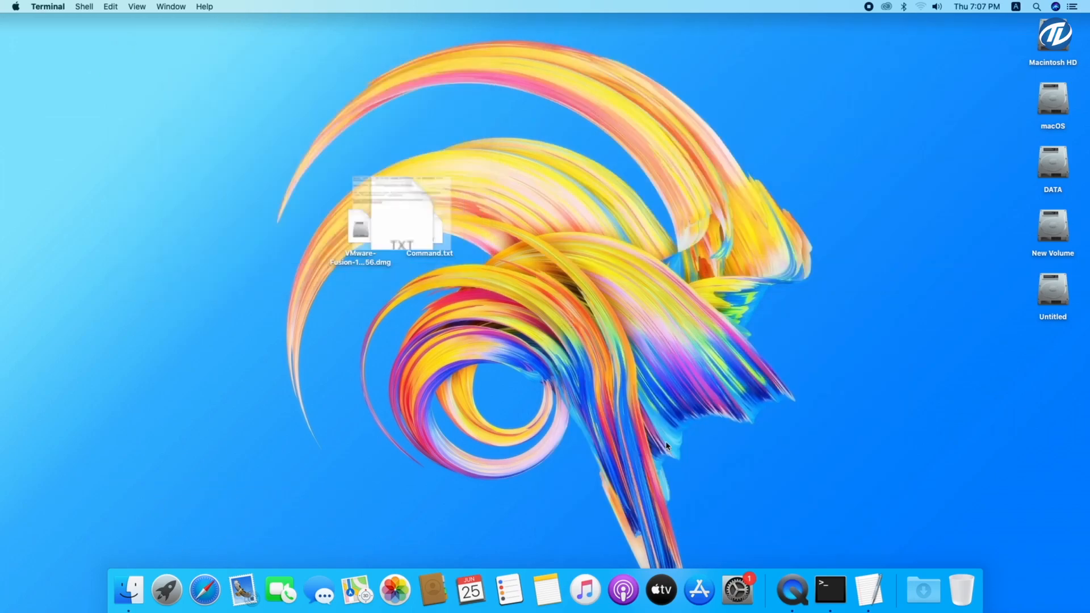
key(F4)
scroll(620, 286, right, 3)
click(792, 90)
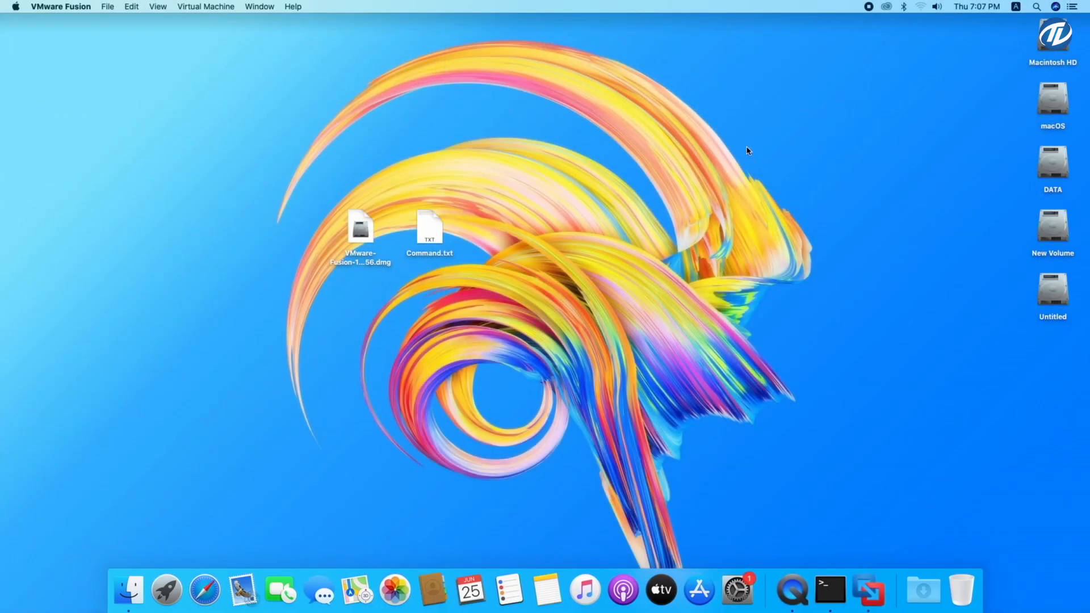
Step: Choose /Users/Shared/macOSInstaller.iso as the installer image for the new virtual machine
click(416, 447)
click(276, 423)
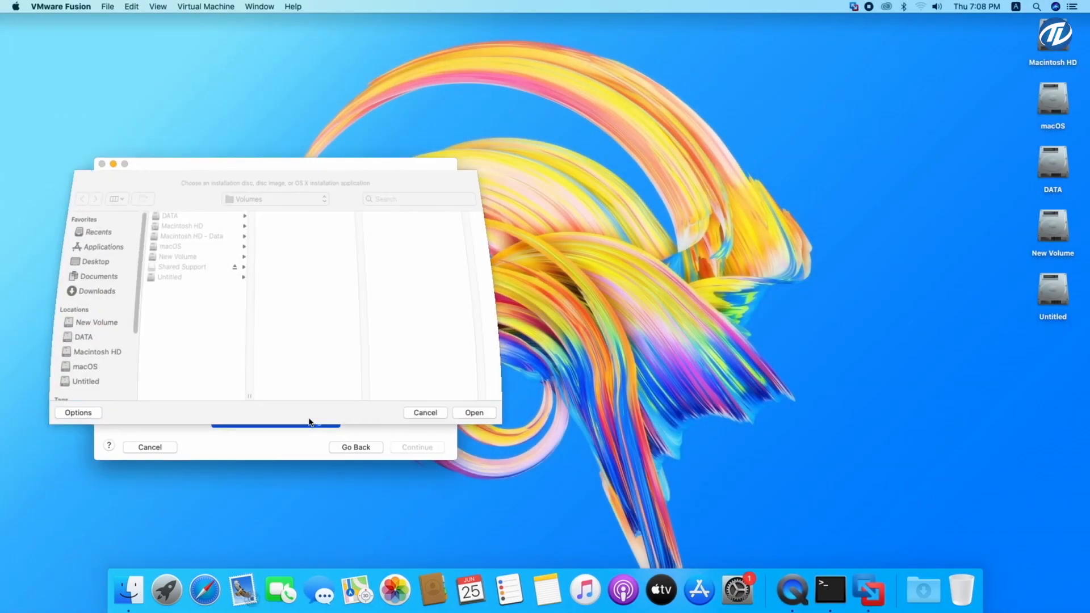
click(174, 226)
click(291, 247)
click(401, 218)
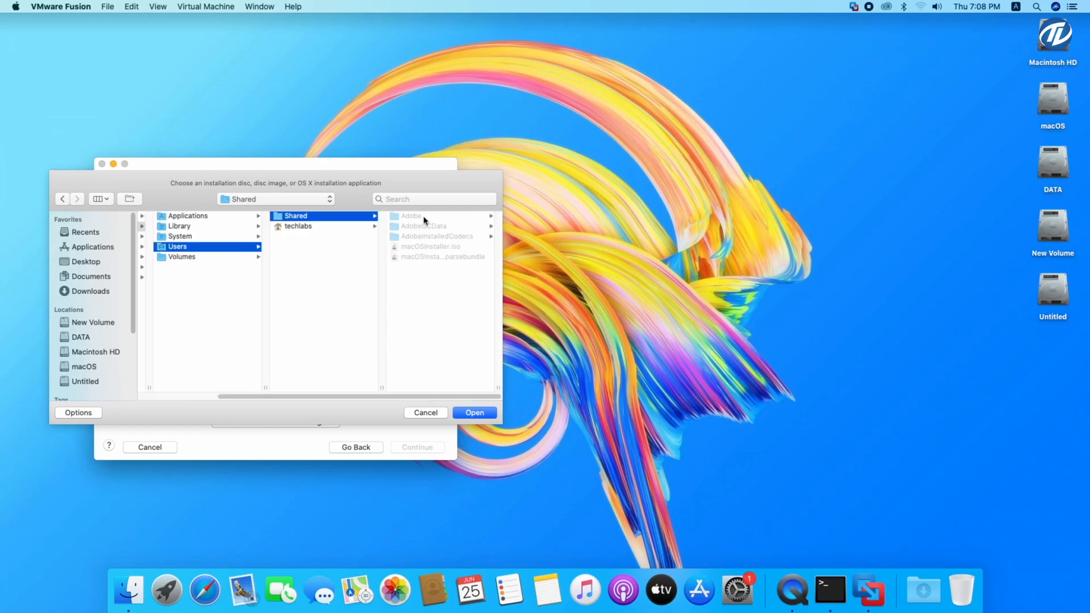
click(421, 248)
click(475, 412)
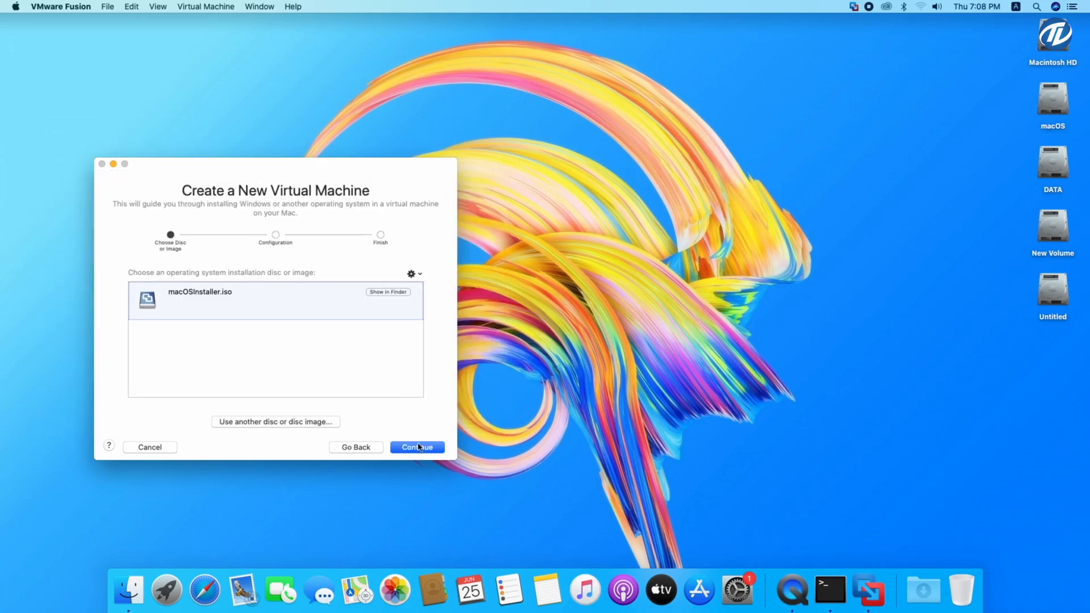
click(430, 448)
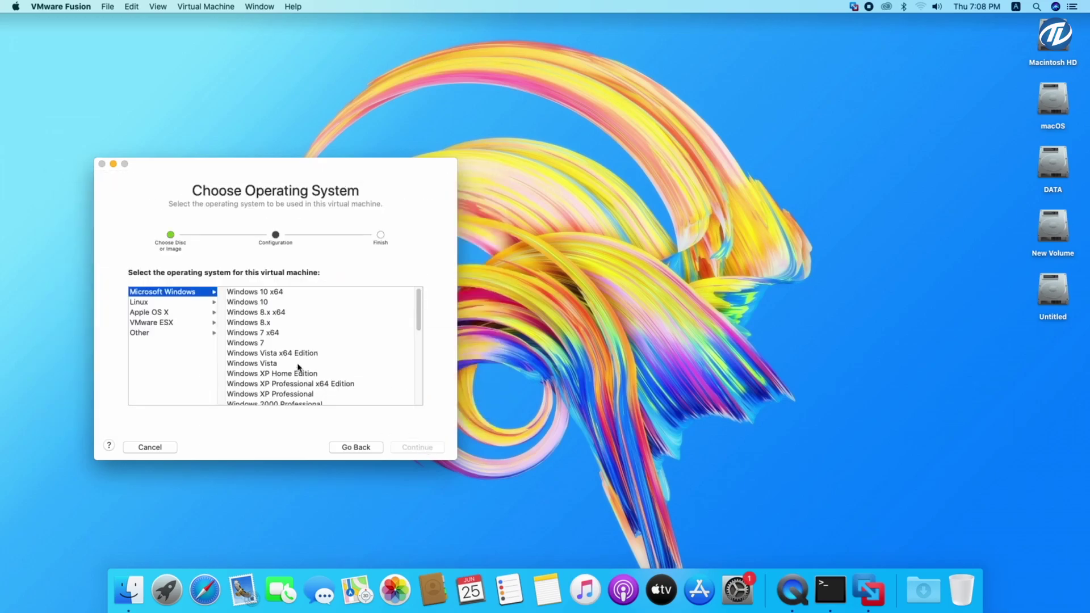
Step: Select Apple OS X > macOS 10.15 as guest, finish the wizard and save the VM as macOS Big Sur
click(162, 312)
click(251, 292)
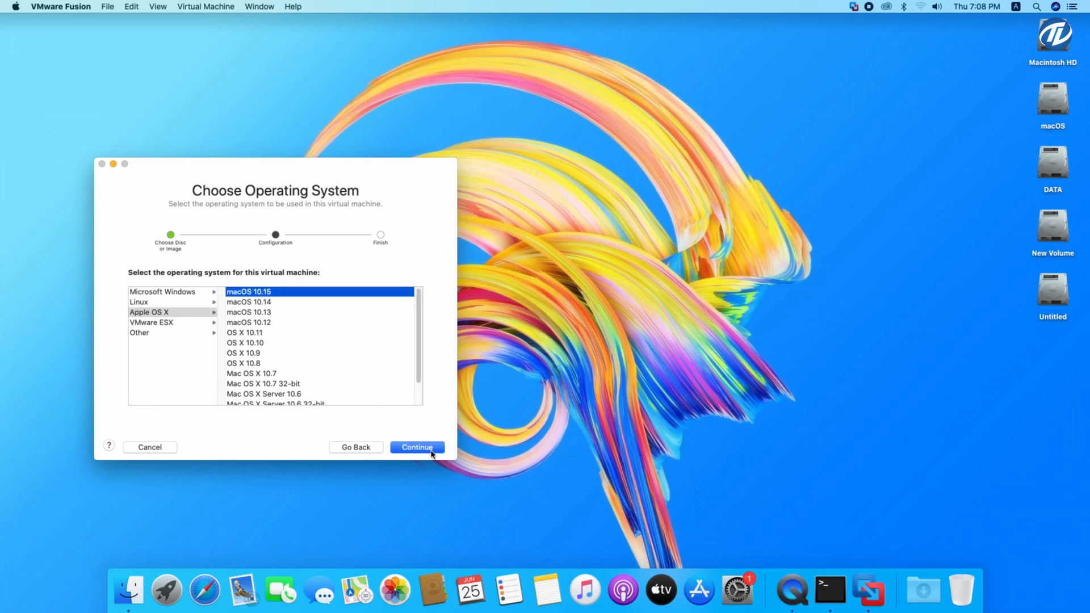
click(430, 449)
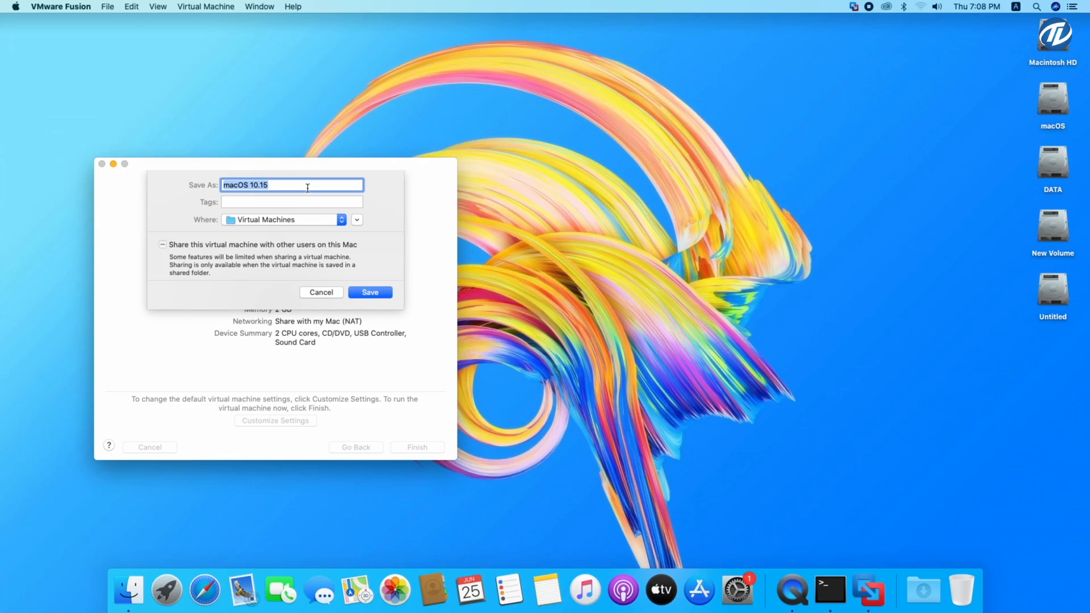
text(ma)
click(369, 292)
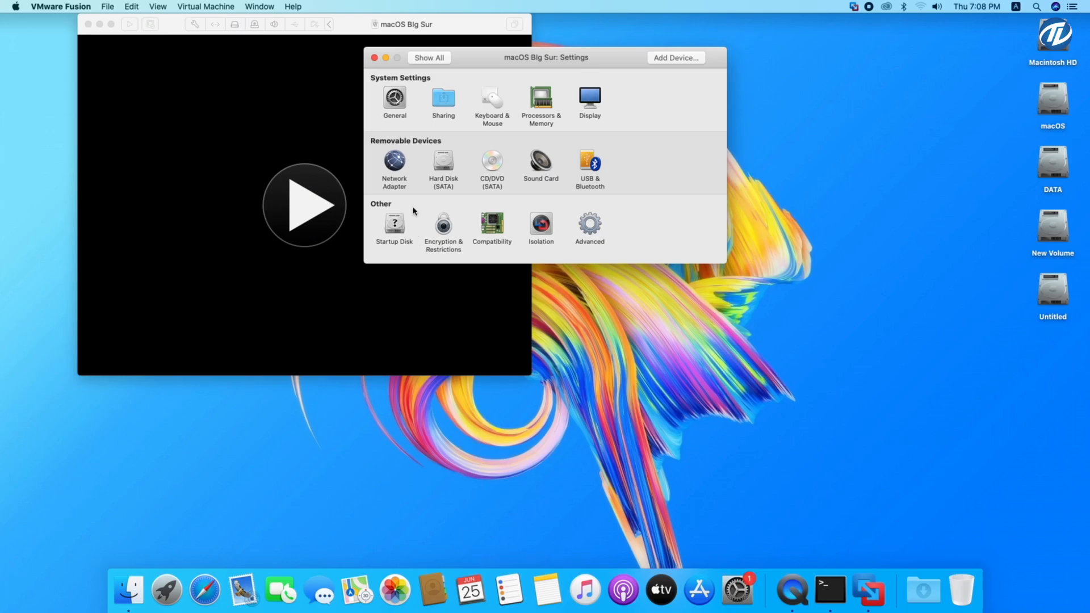
Step: Enlarge the virtual hard disk in the VM settings, apply the expansion and close settings
click(446, 163)
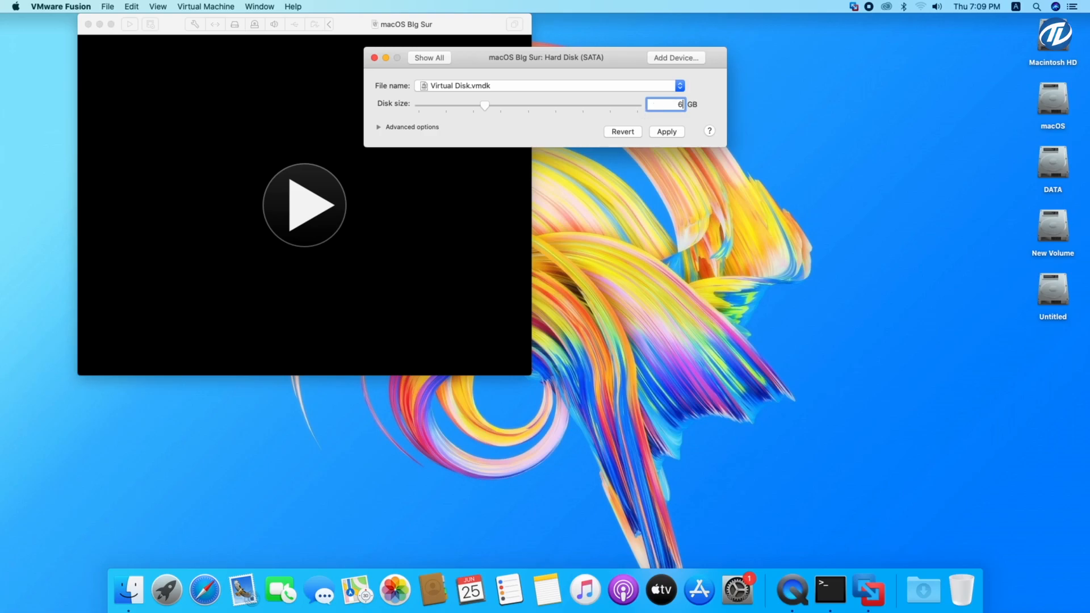
click(667, 131)
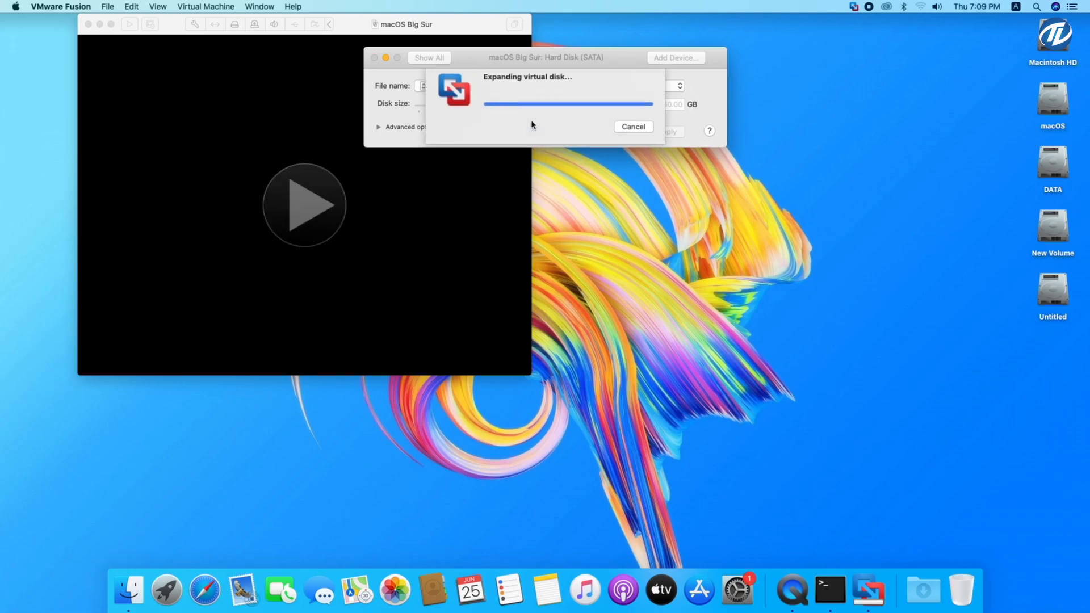
click(648, 127)
click(430, 57)
click(374, 57)
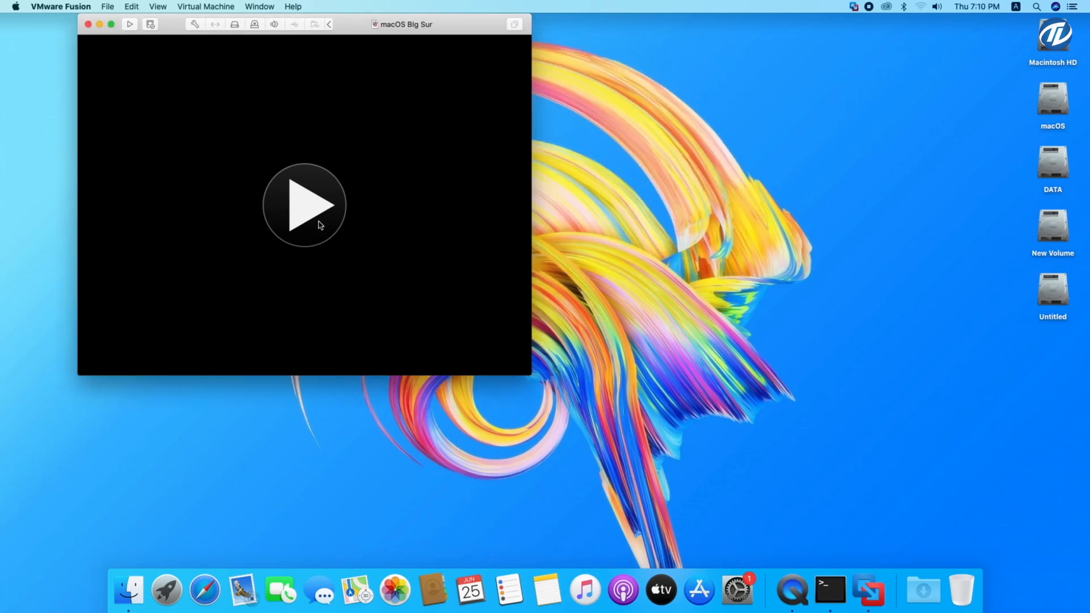
Step: Position the macOS Big Sur VM window and start the virtual machine
drag(374, 23, 615, 68)
click(554, 235)
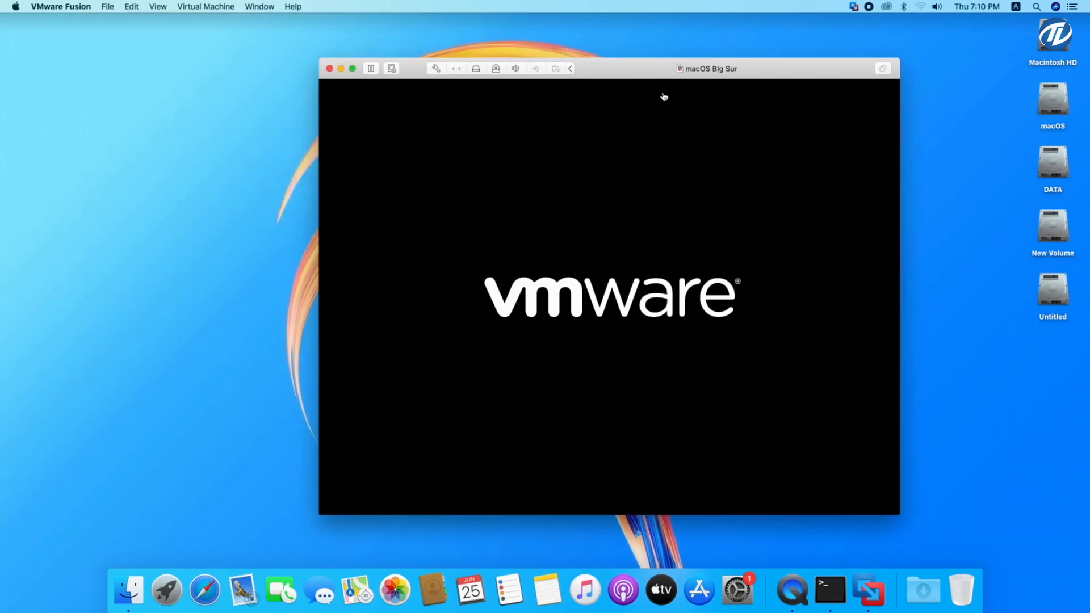
drag(648, 73, 592, 72)
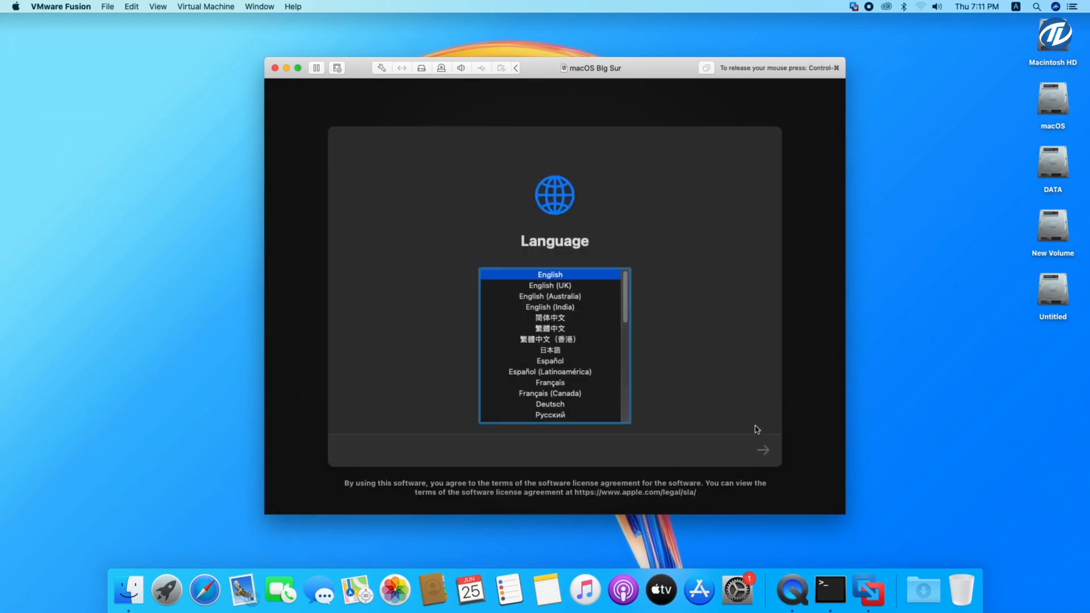
Step: Continue past English language selection in Recovery and launch Disk Utility
click(763, 451)
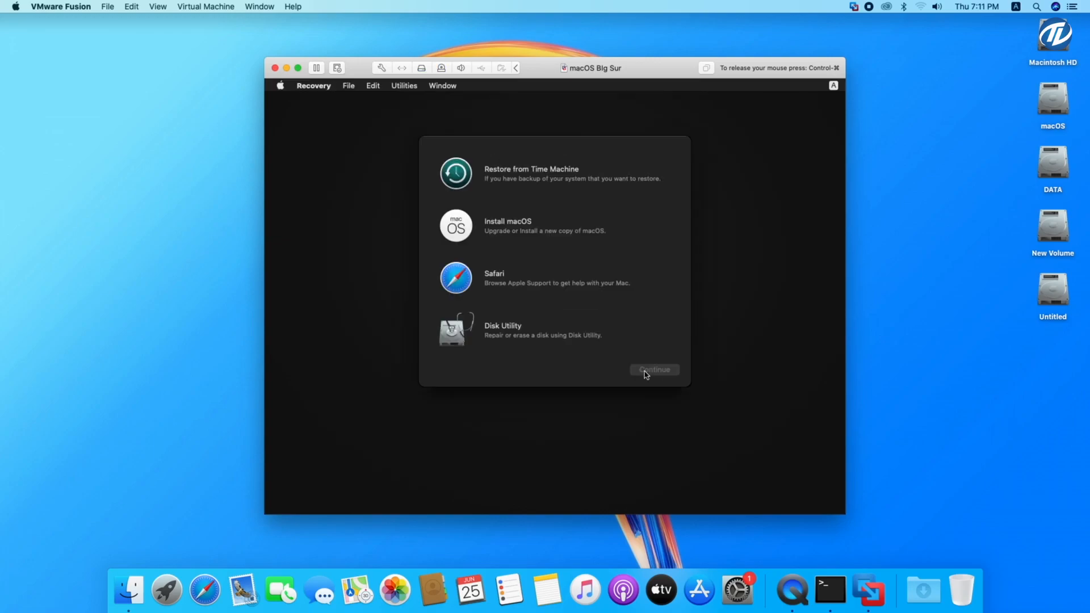
click(569, 330)
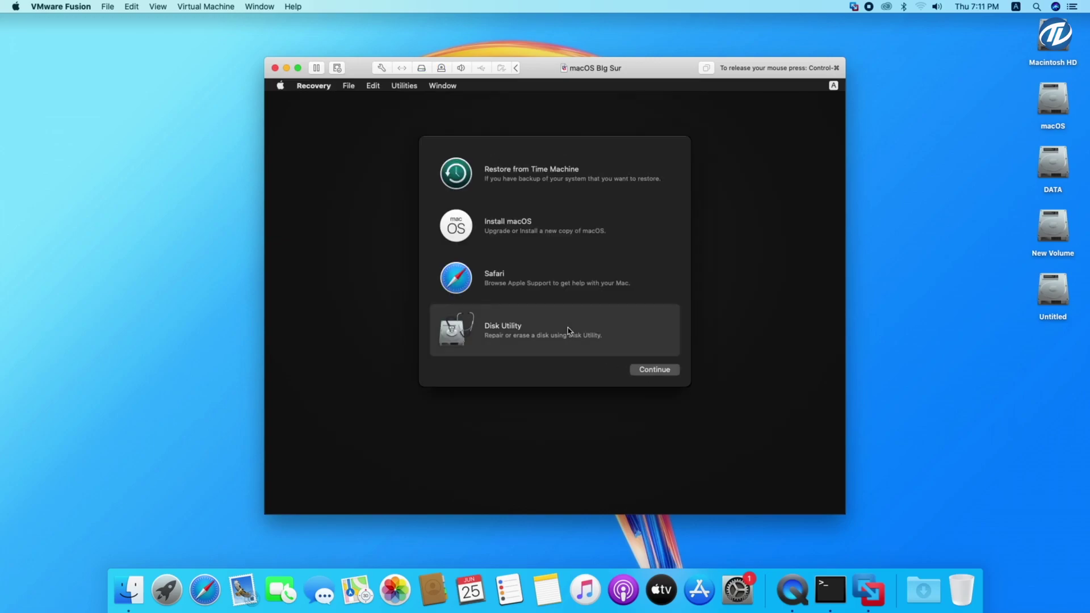
click(655, 370)
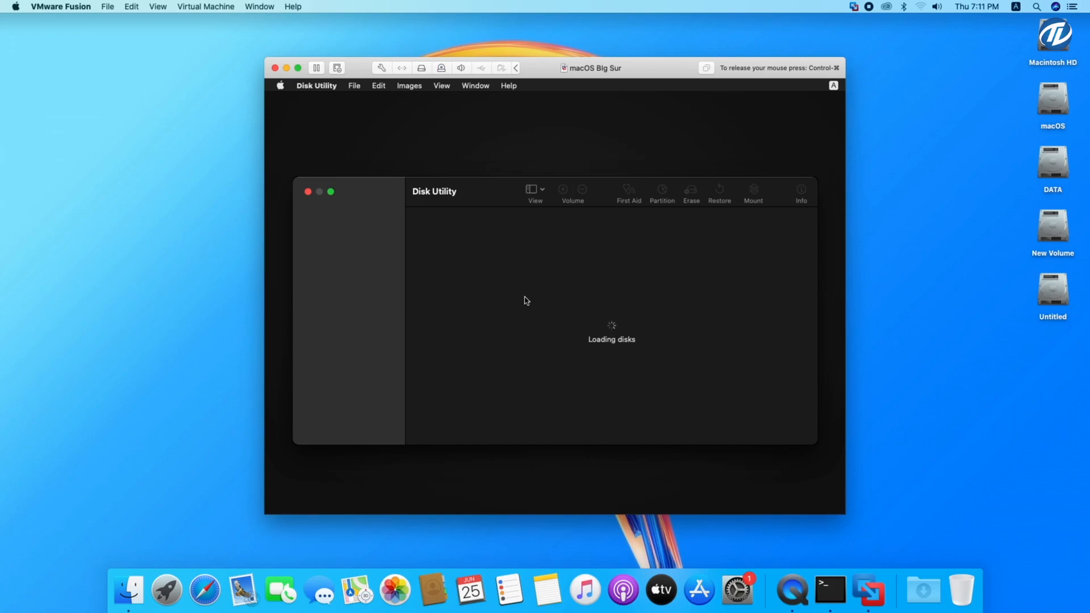
Step: Show all devices, select the VMware virtual SATA drive and bring up its Erase sheet
click(441, 85)
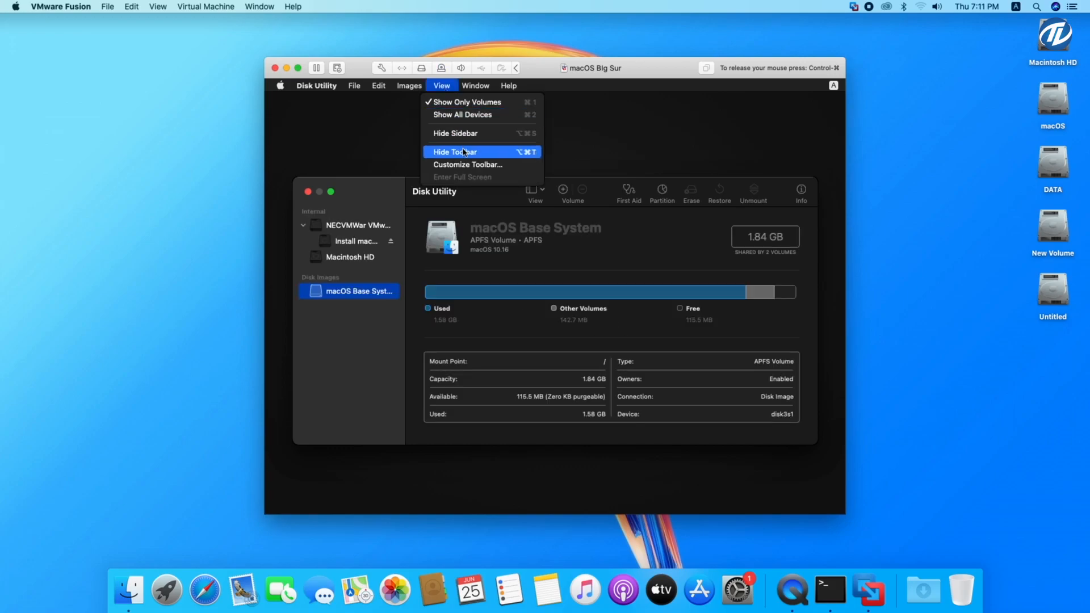
click(462, 114)
click(371, 229)
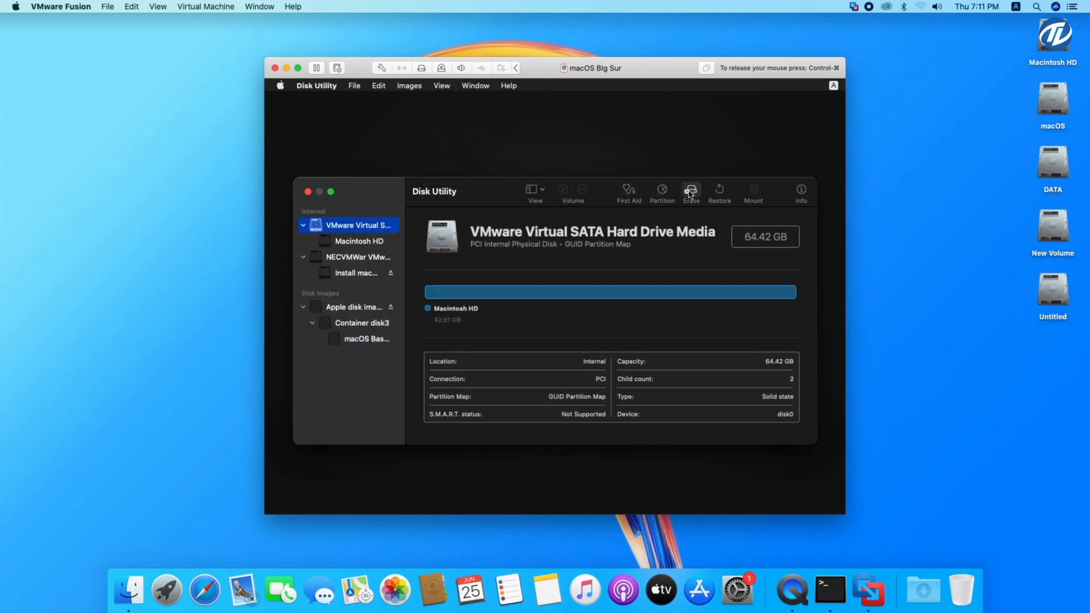
click(690, 190)
text(Macin)
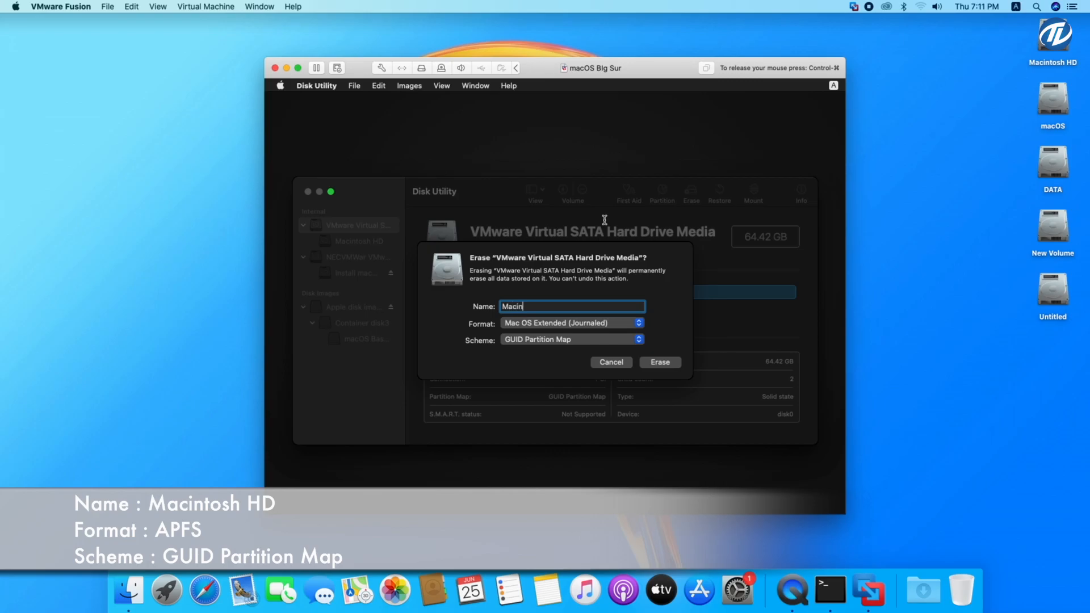
text(tosh HD)
Step: Erase the drive as APFS with GUID Partition Map, dismiss the result and close Disk Utility
click(572, 322)
click(545, 264)
click(570, 339)
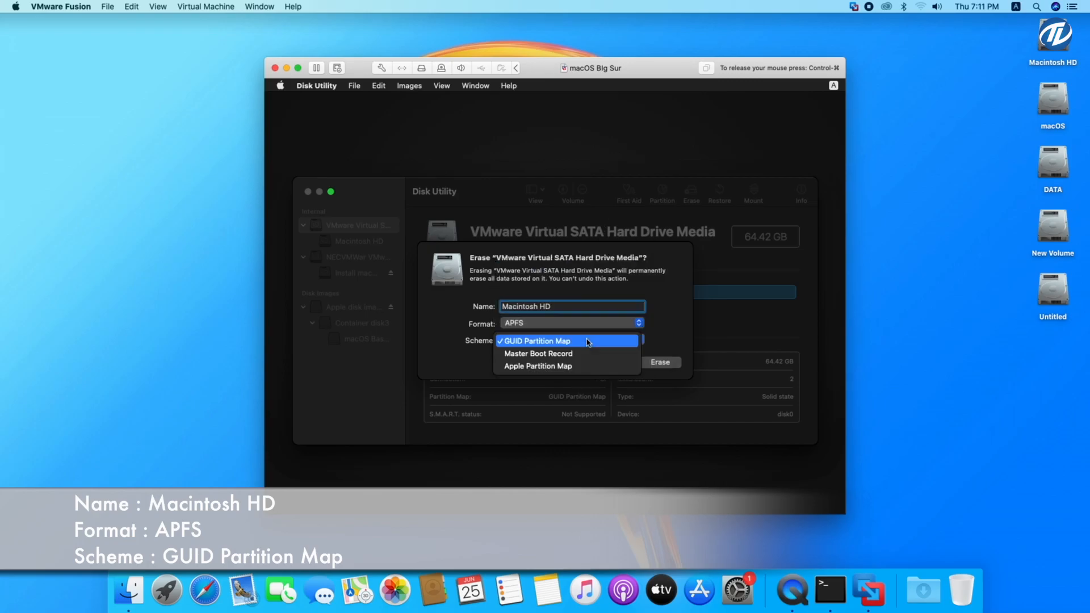
click(661, 362)
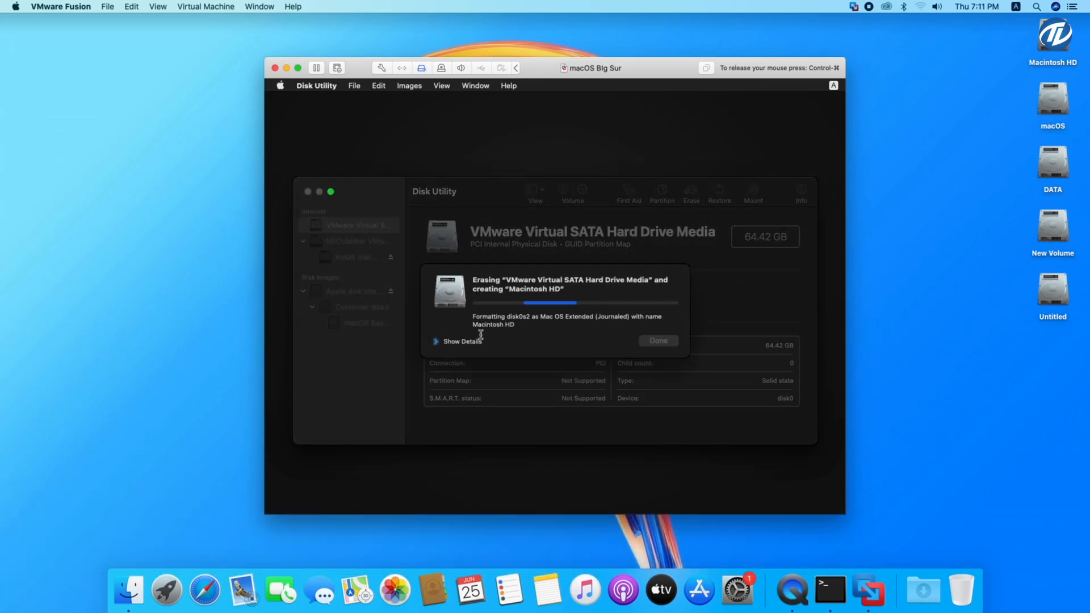
click(462, 340)
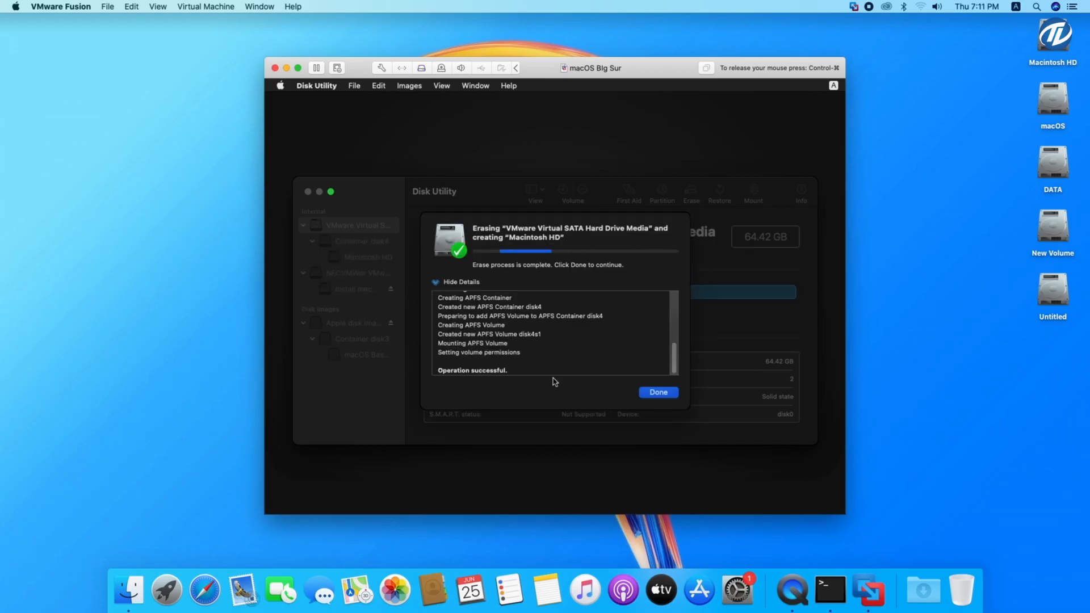
click(658, 392)
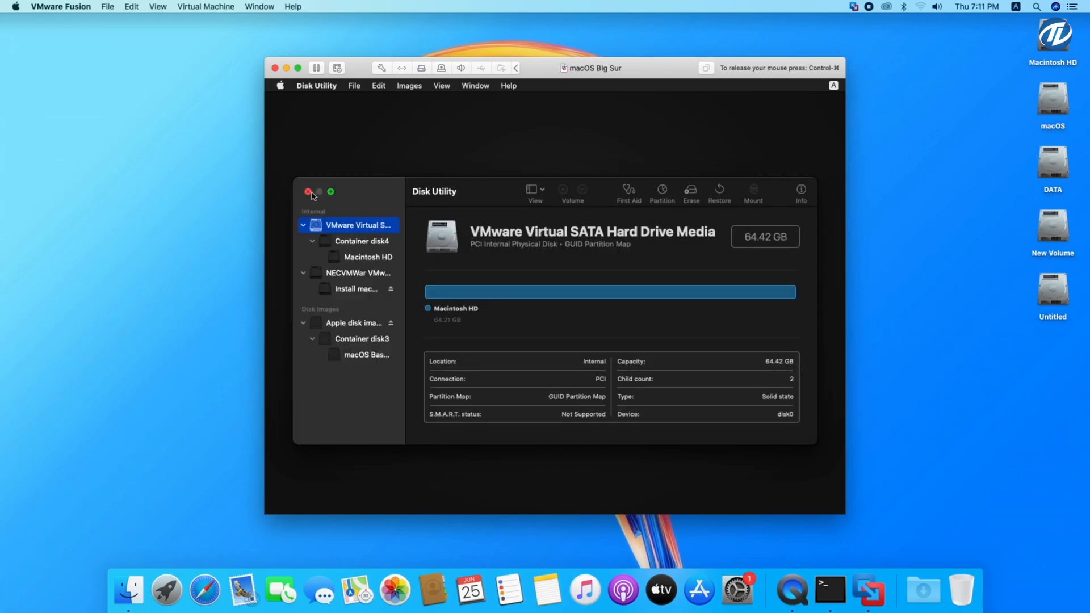
click(309, 192)
Step: Start the macOS Beta installer, agree to the licence and install onto Macintosh HD
click(533, 238)
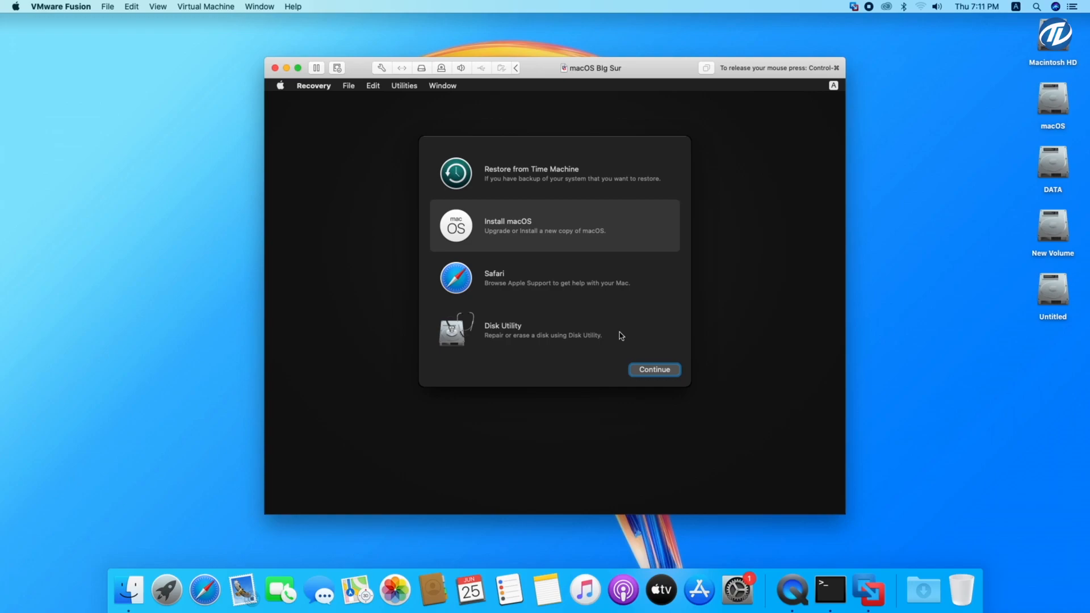
click(654, 370)
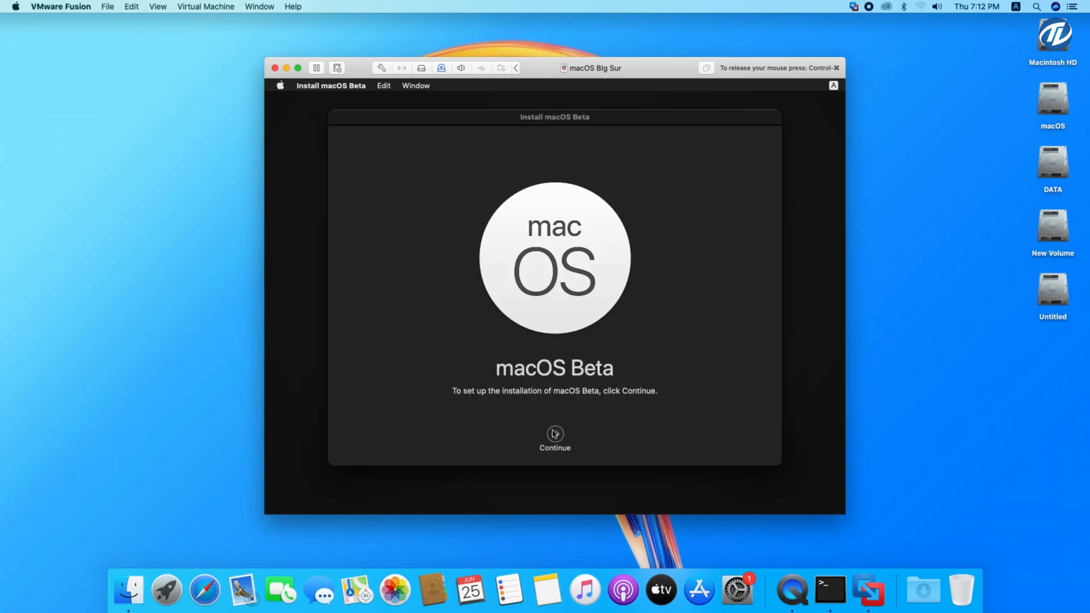
click(555, 432)
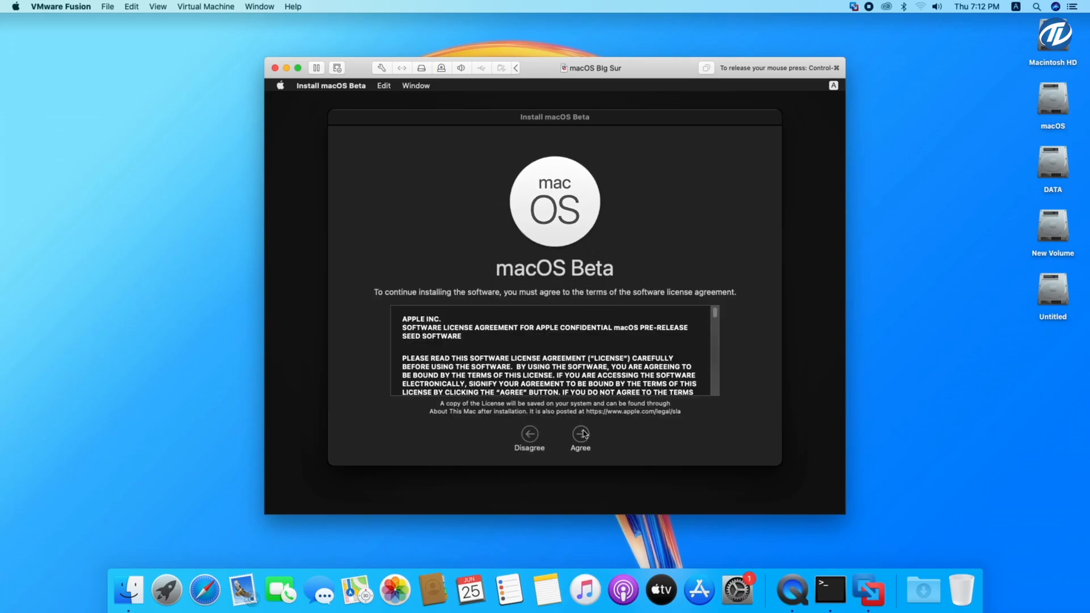
click(582, 434)
click(588, 332)
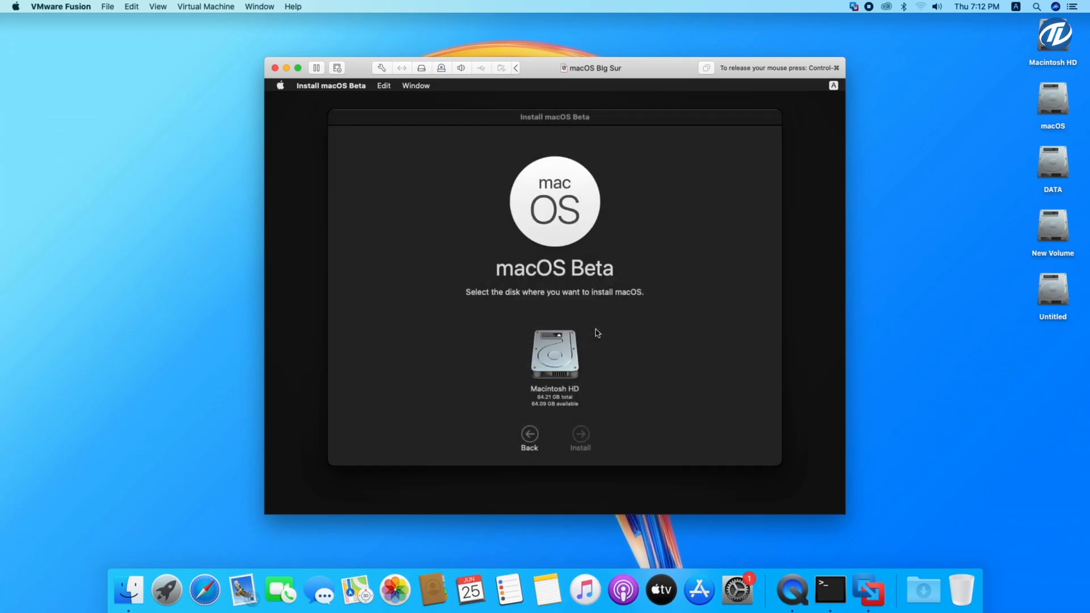
click(562, 353)
click(580, 434)
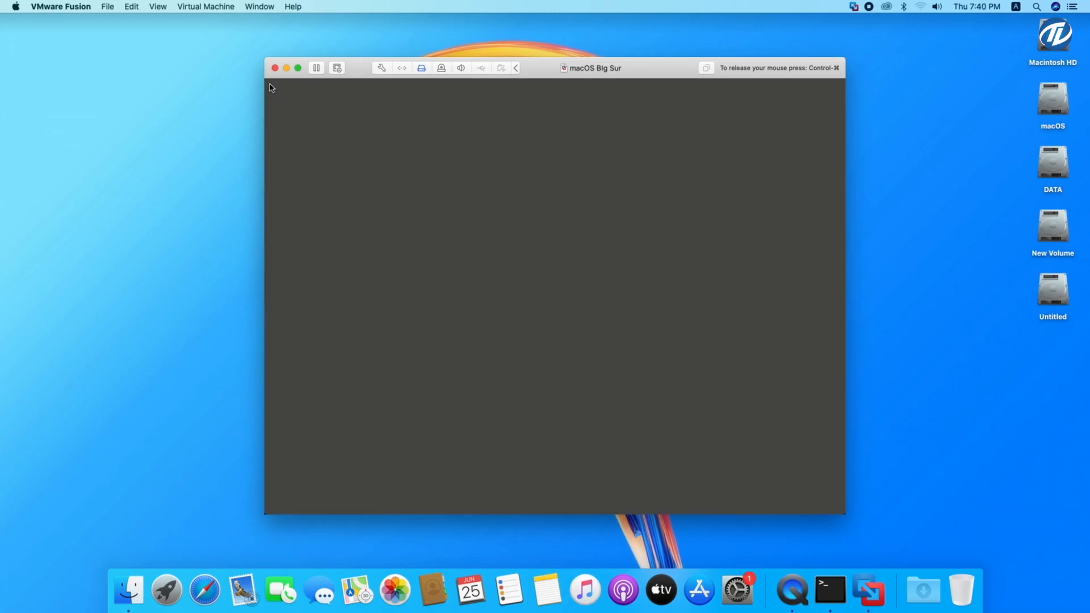
scroll(546, 337, down, 1)
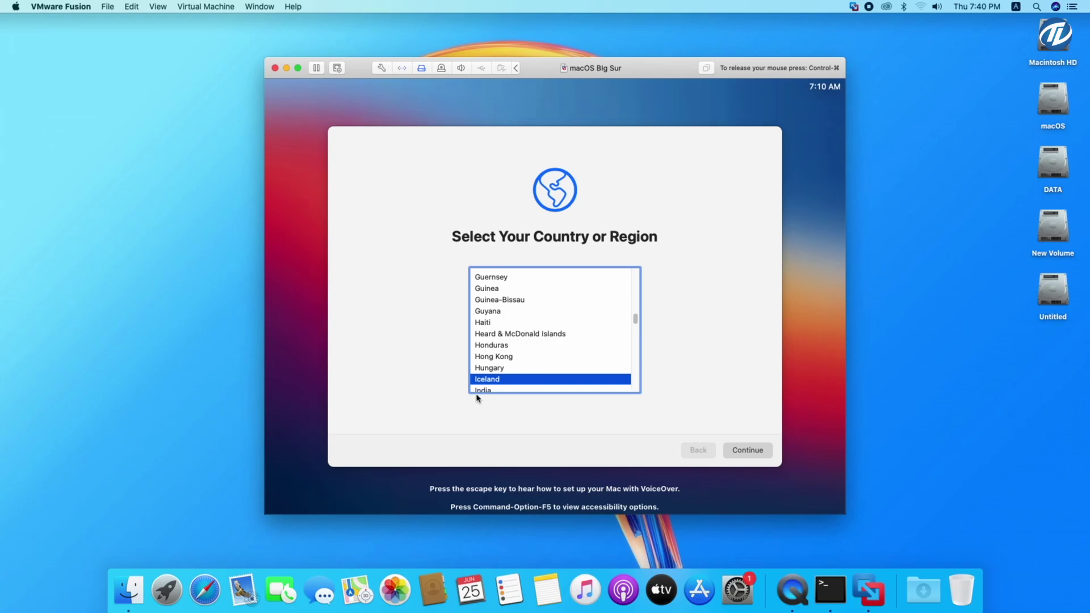
Step: Accept India, skip migration and Apple ID sign-in, and agree to the terms and conditions
click(746, 450)
click(741, 451)
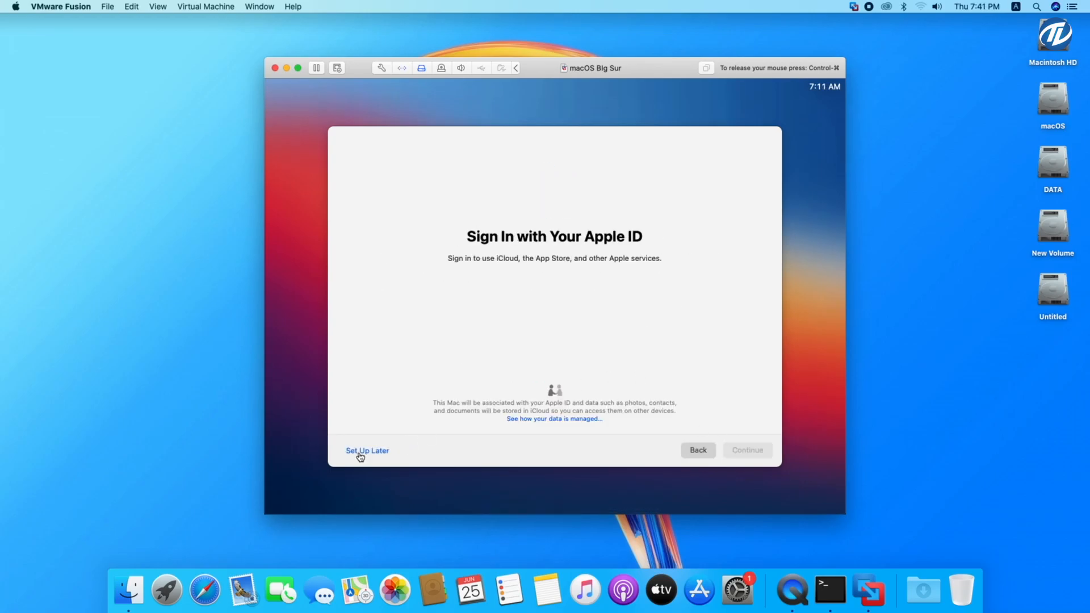
click(359, 450)
click(586, 349)
click(753, 451)
click(607, 351)
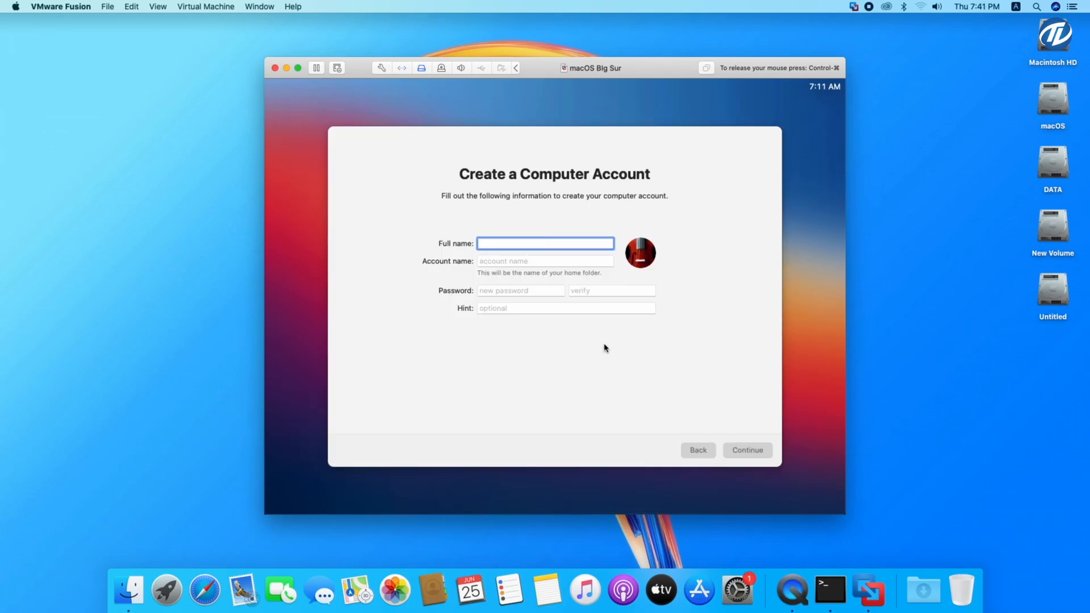
text(Tech Labs)
Step: Fill in the local account details, choose the rose picture and create the account
key(Tab)
text(****)
key(Tab)
text(****)
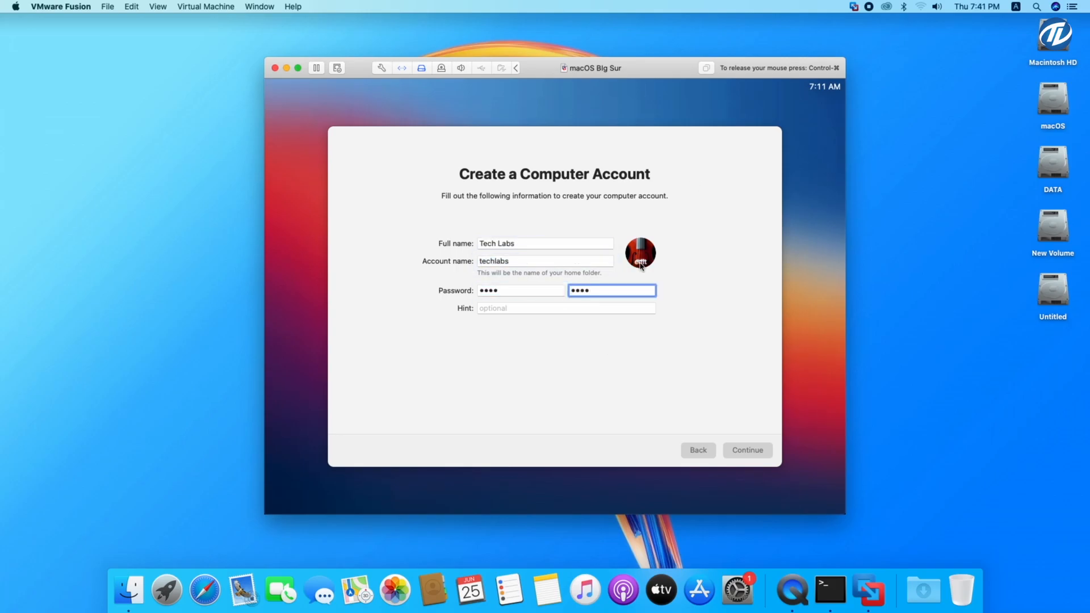
click(640, 253)
click(672, 409)
click(748, 450)
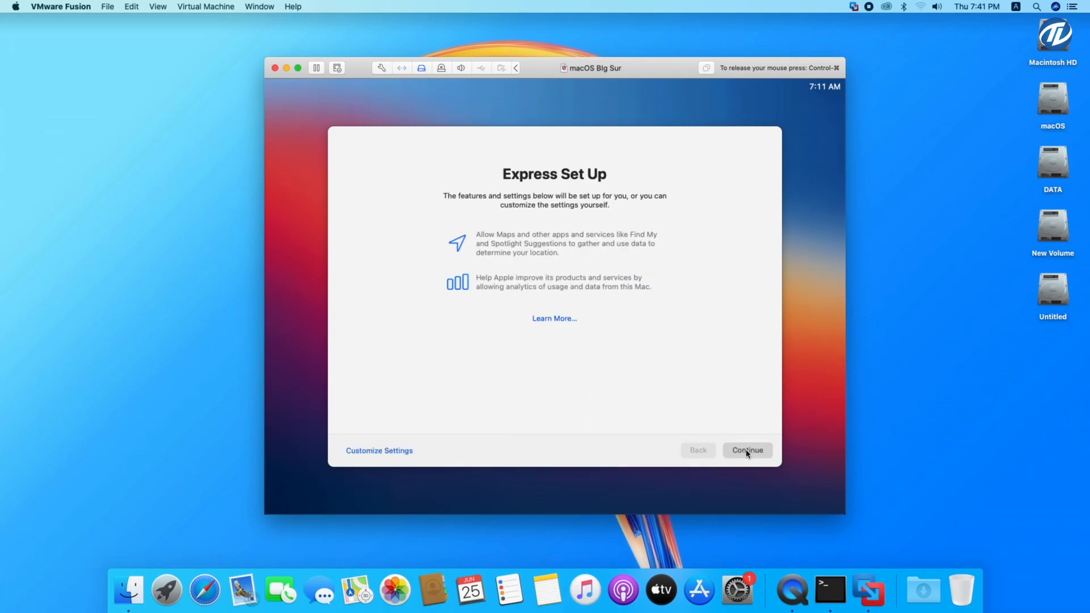
Step: Accept express setup, skip analytics, decline Siri audio sharing and finish with Auto appearance
click(747, 449)
click(748, 449)
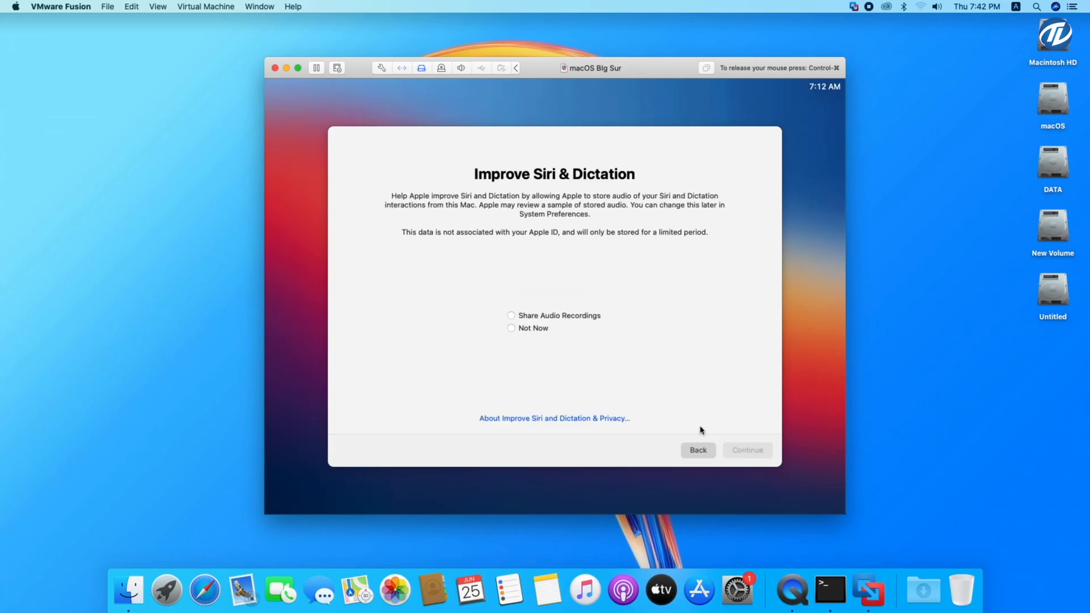
click(511, 328)
click(748, 449)
click(677, 294)
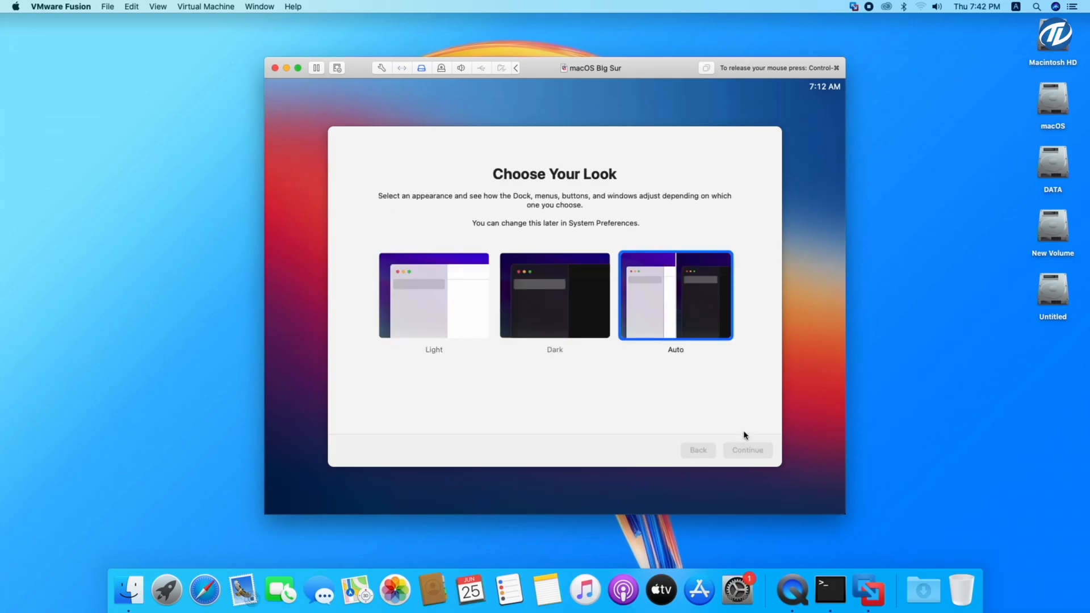
click(748, 450)
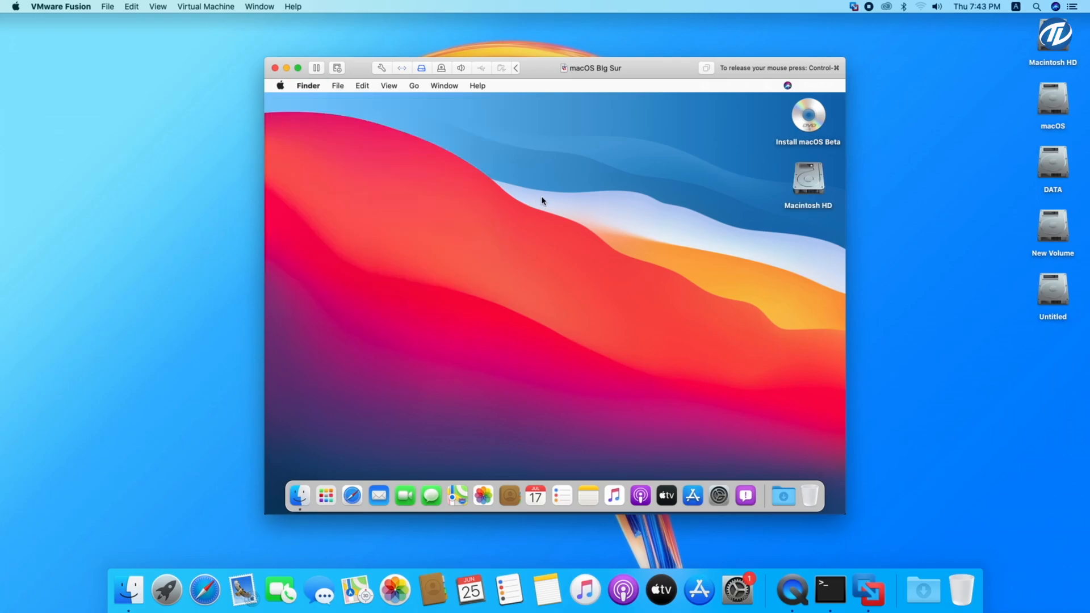
Step: Eject the Install macOS Beta disk and check About This Mac shows macOS Big Sur 11.0 Beta
key(super+e)
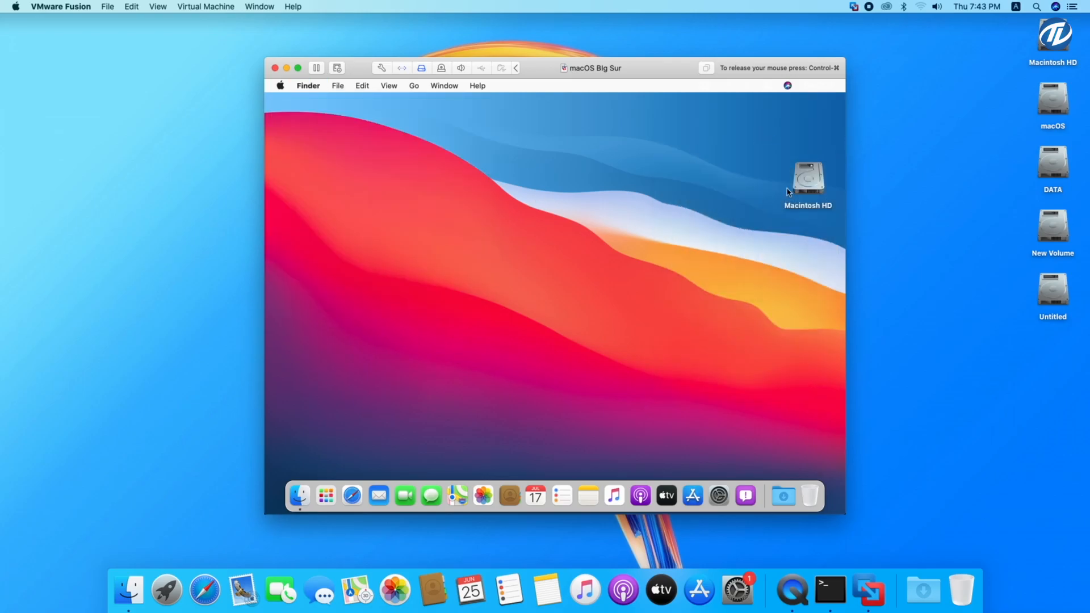
click(281, 85)
click(300, 100)
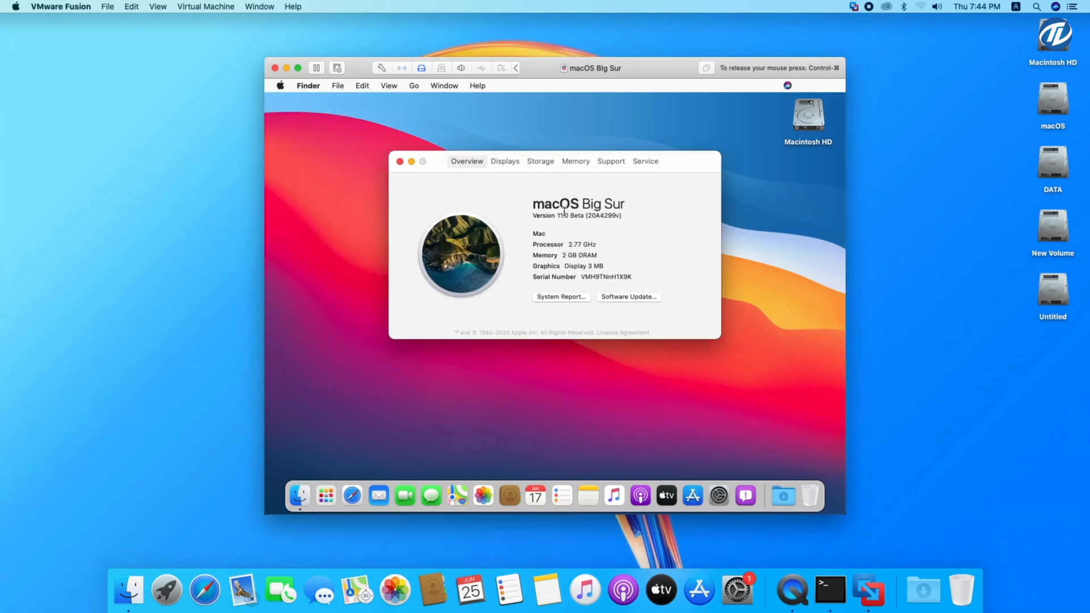
click(400, 162)
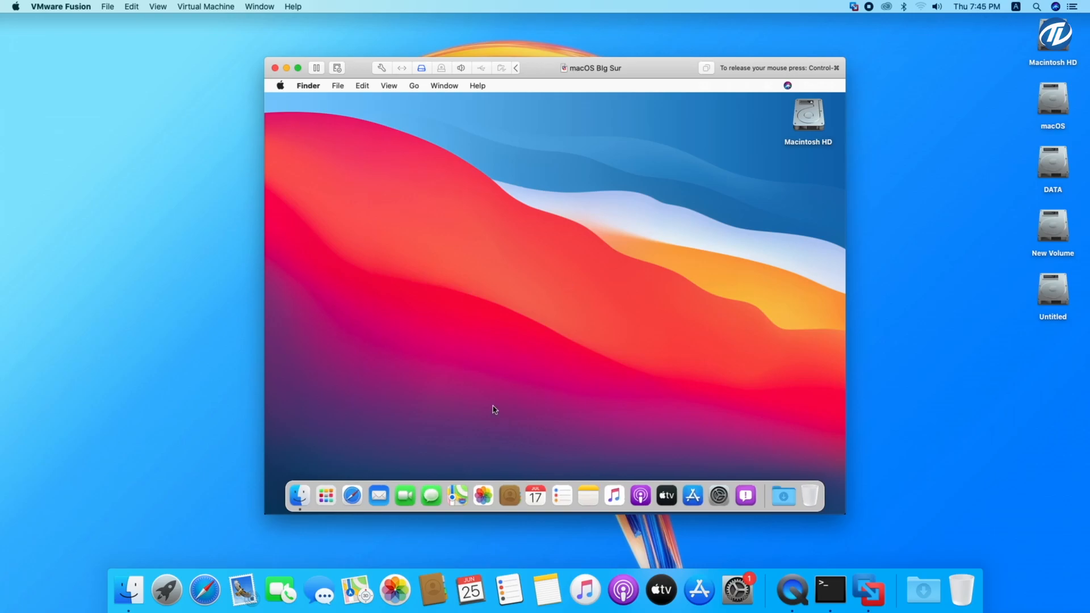
click(352, 496)
scroll(529, 336, down, 4)
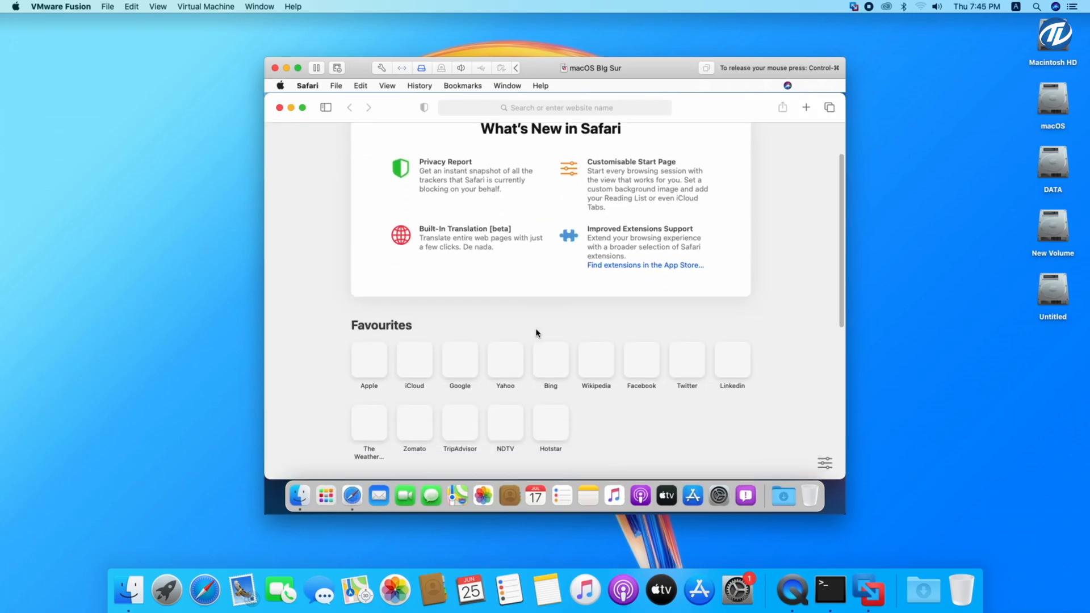
scroll(562, 360, down, 4)
scroll(562, 366, down, 2)
scroll(562, 366, up, 4)
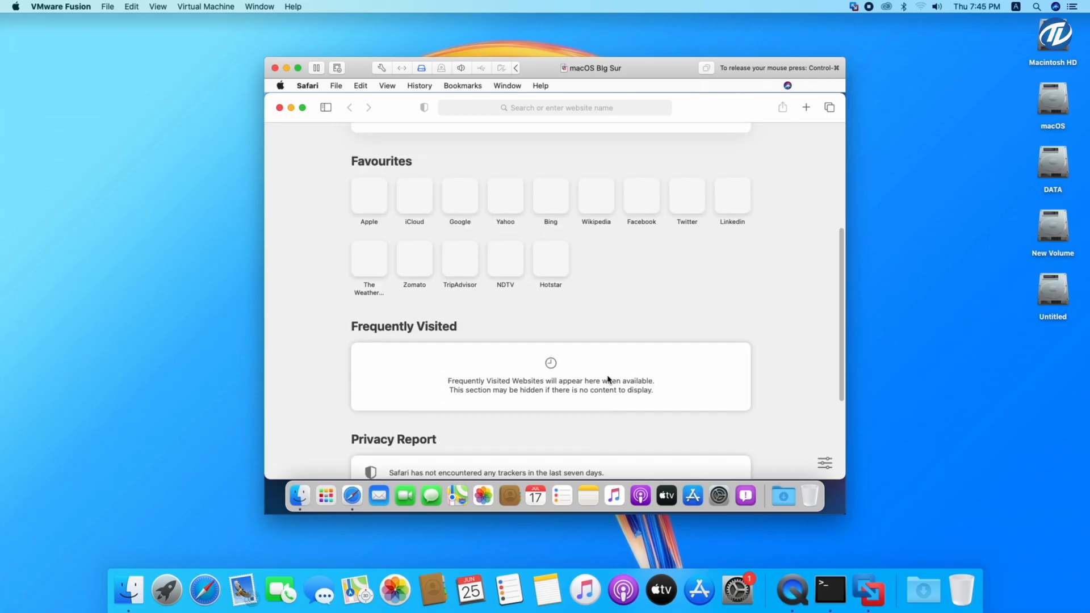
scroll(512, 298, up, 2)
click(473, 217)
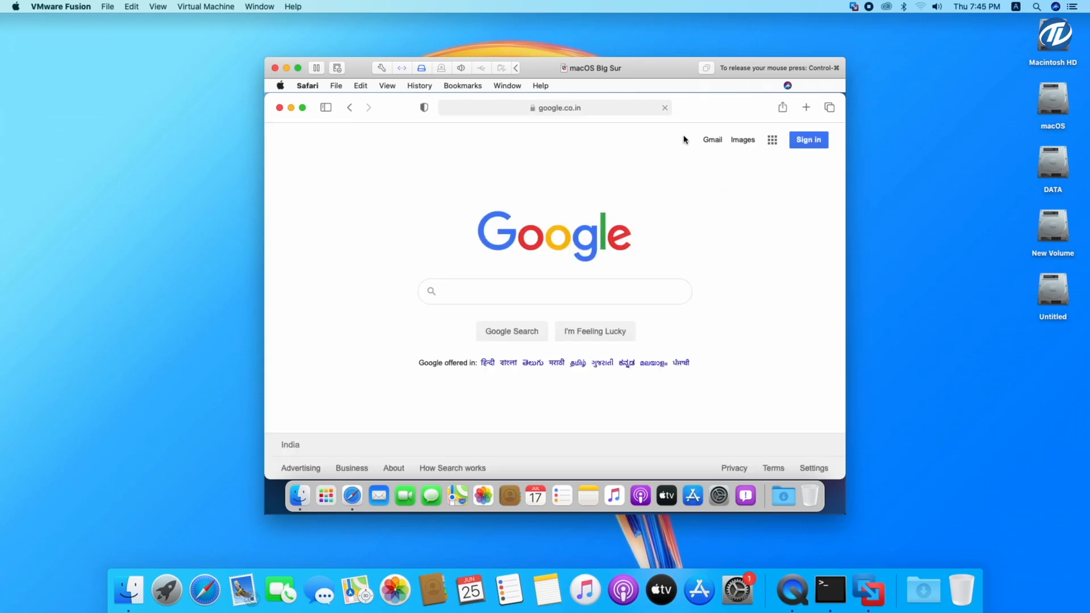
click(710, 140)
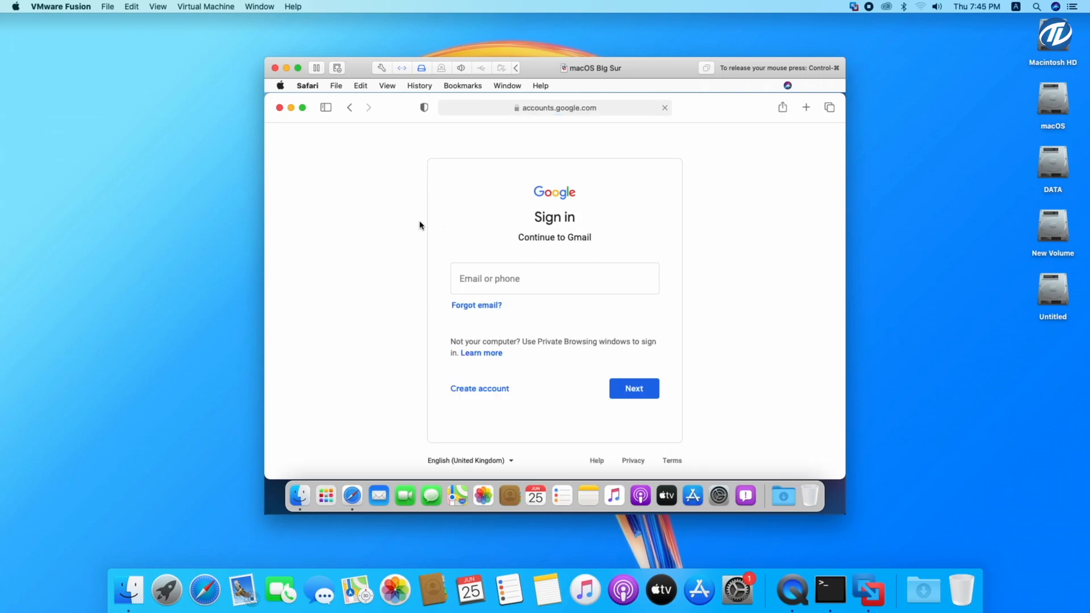
click(280, 108)
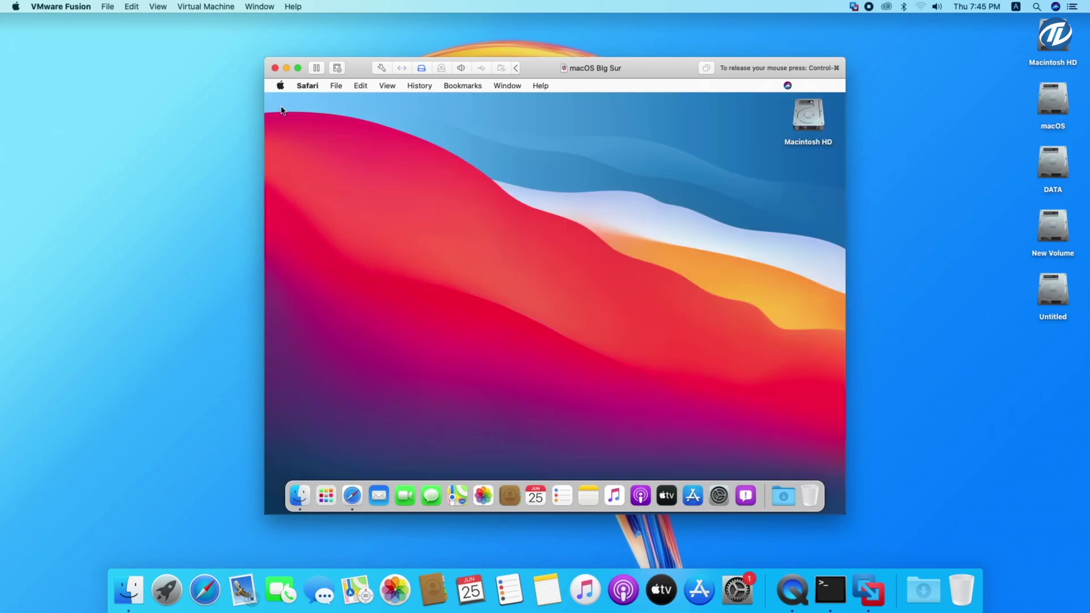
right_click(352, 495)
click(352, 460)
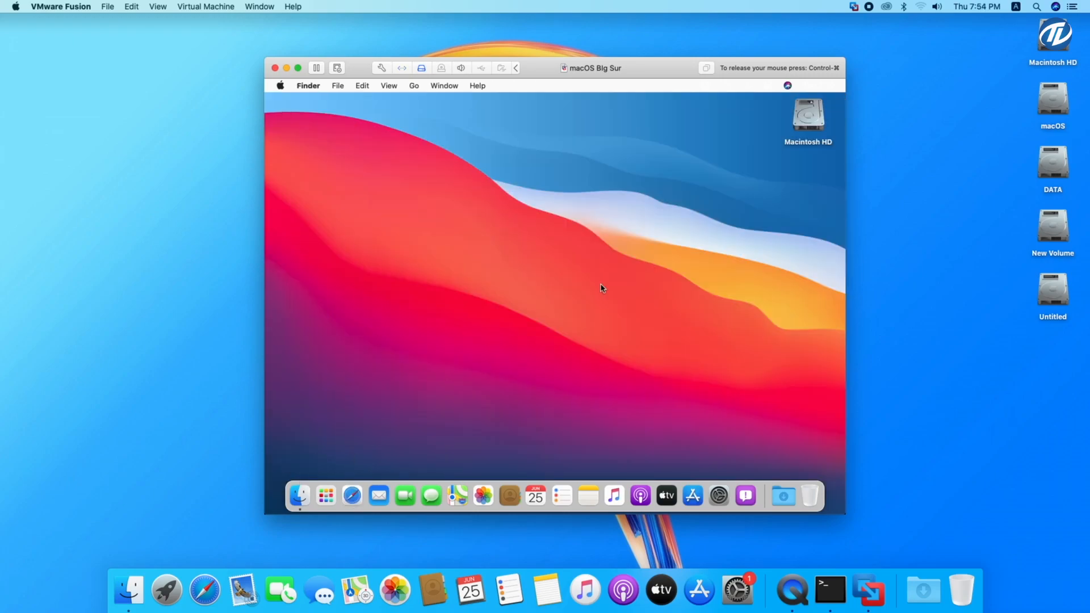